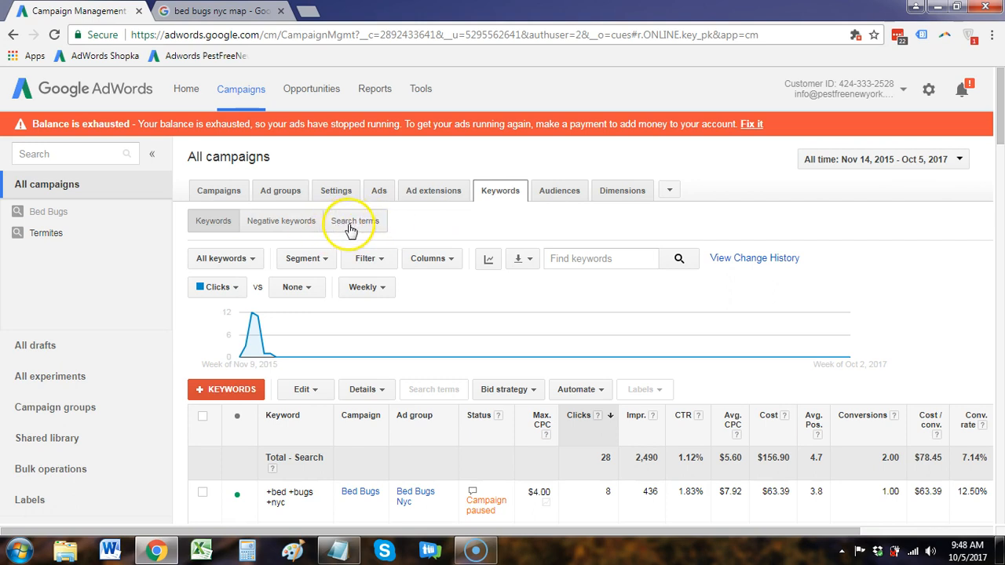
pyautogui.scroll(-2, 417, 393)
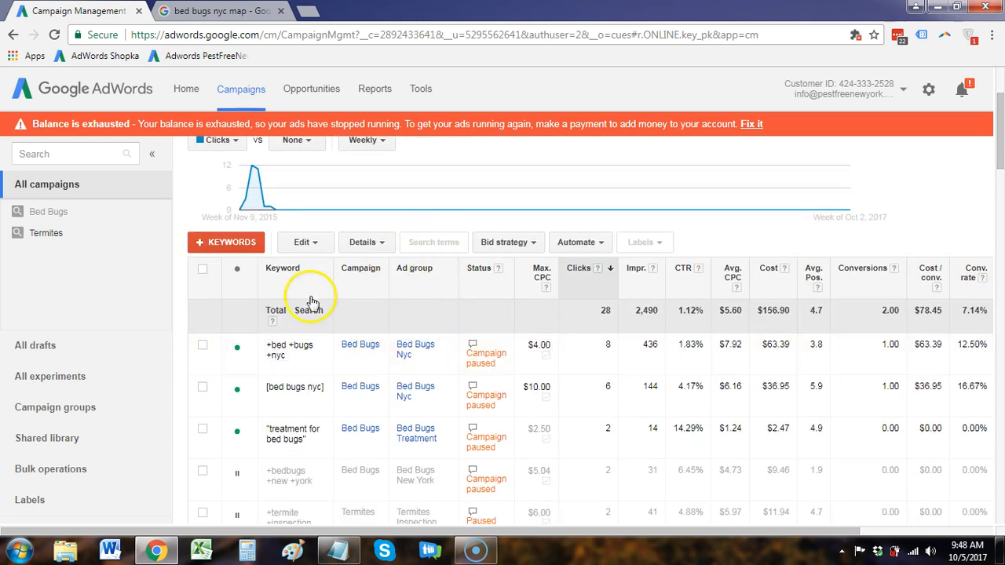
pyautogui.click(203, 346)
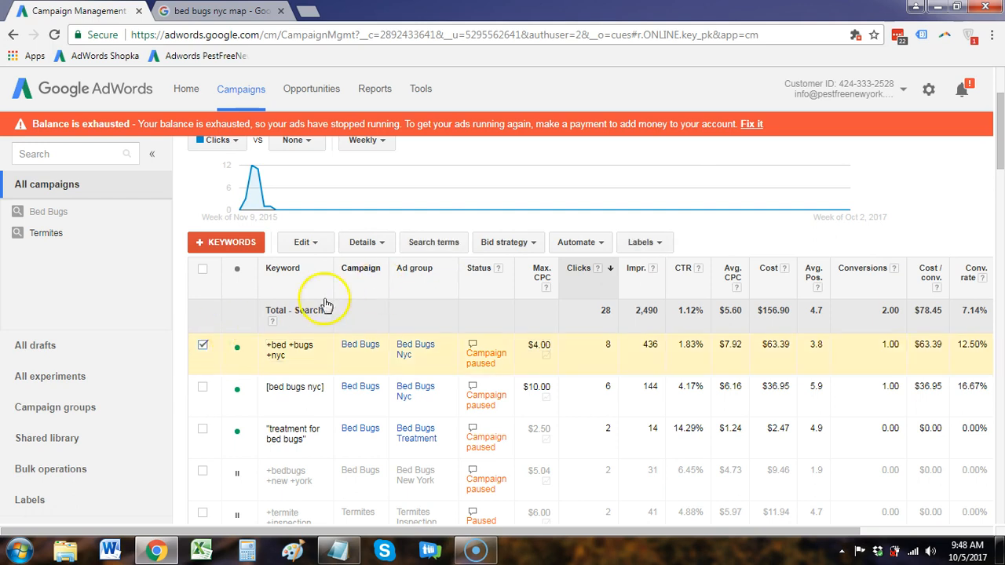
pyautogui.click(202, 346)
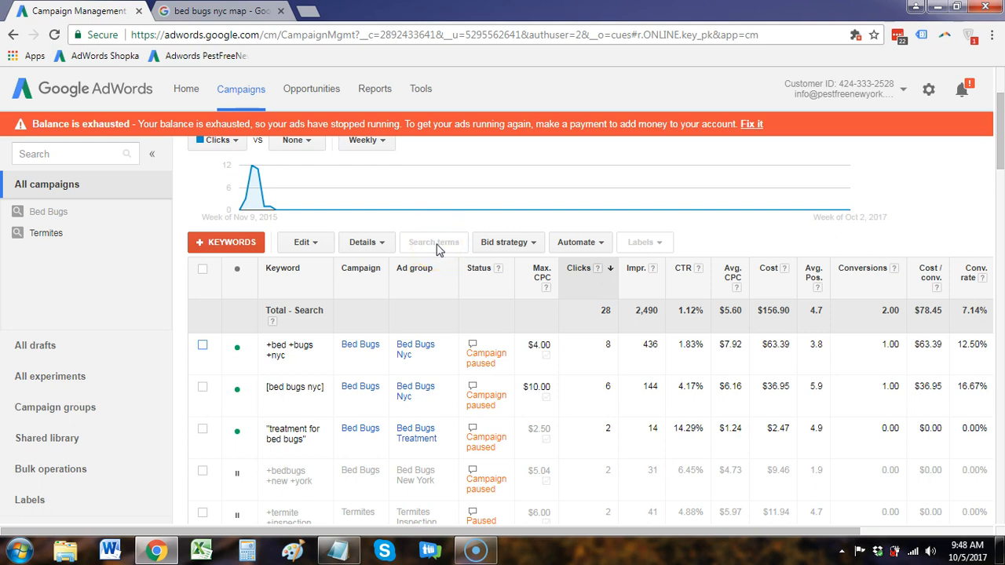
pyautogui.scroll(2, 427, 231)
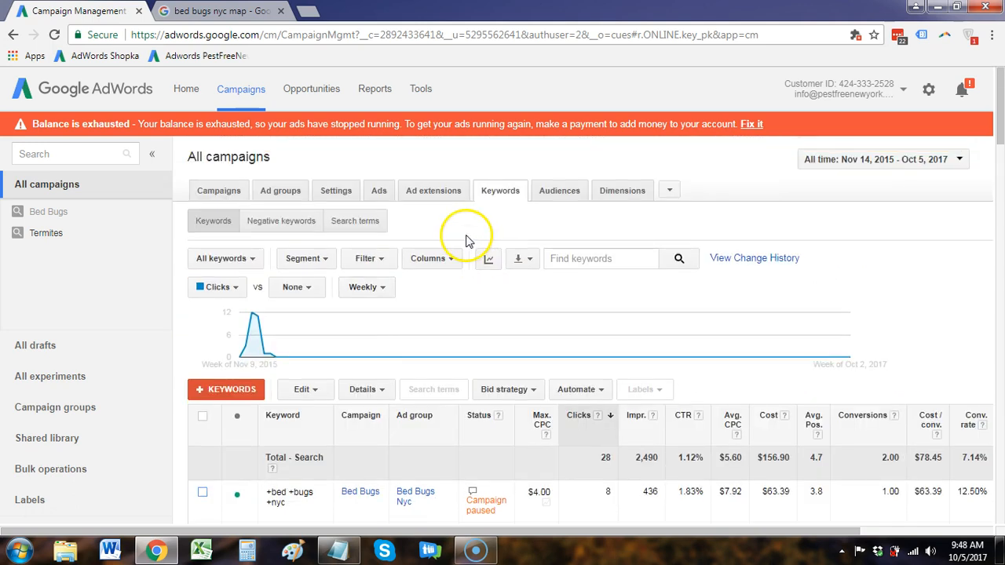
# Open the search terms report for the keywords of all campaigns.
pyautogui.click(363, 225)
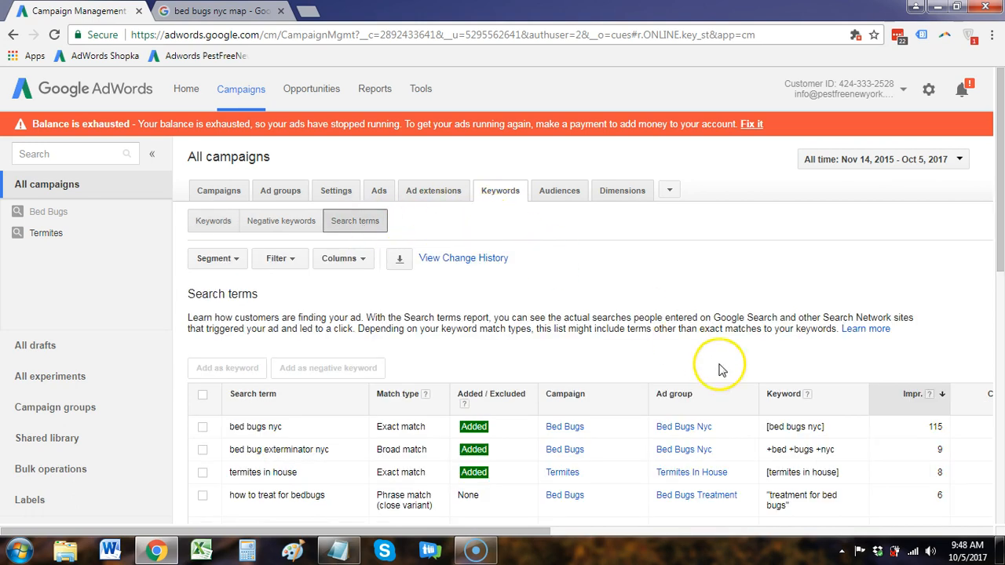
pyautogui.scroll(-1, 644, 337)
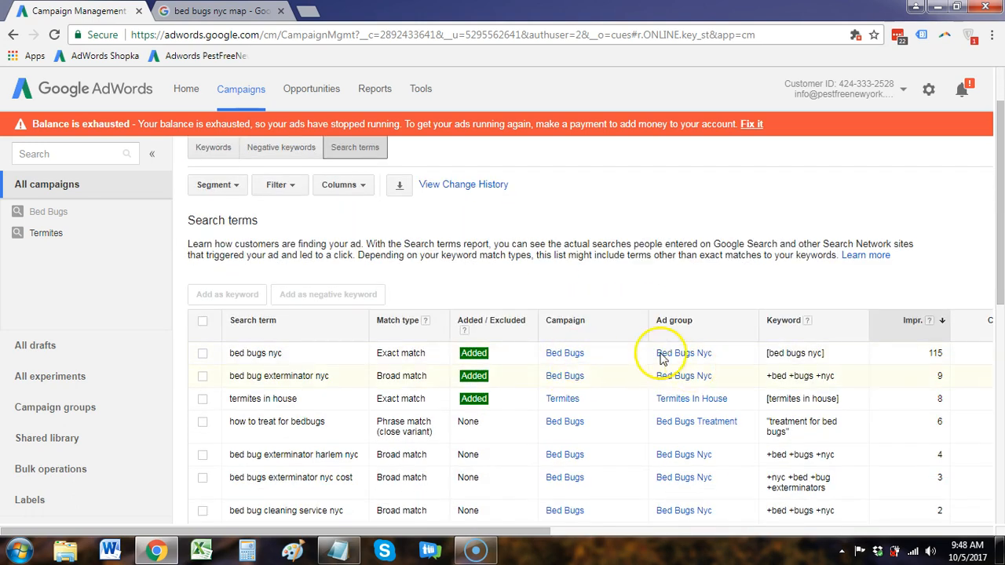
pyautogui.scroll(1, 401, 239)
# Review the column options of the search terms report, including the Attributes metrics, and leave them without applying changes.
pyautogui.click(363, 262)
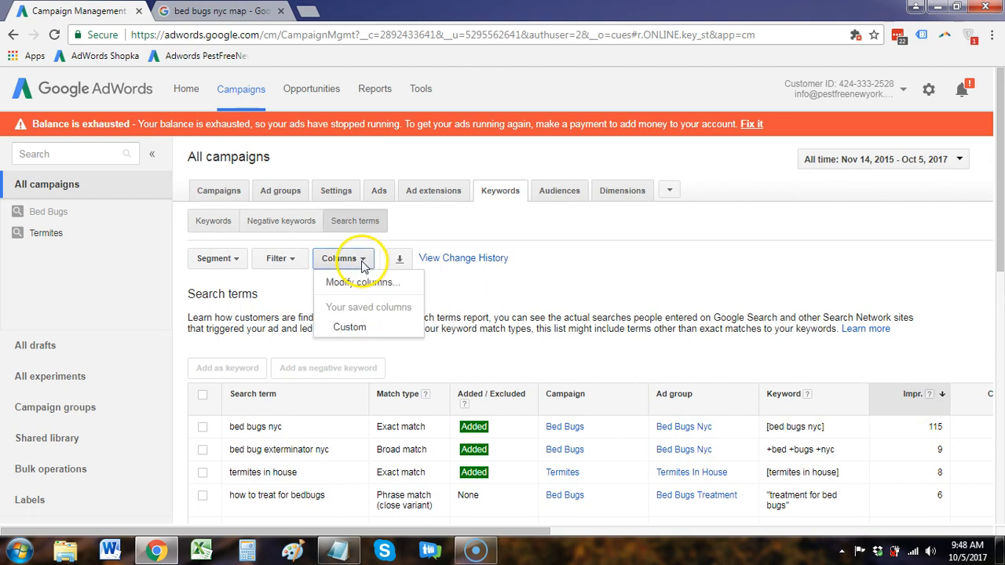
pyautogui.click(363, 283)
pyautogui.scroll(-2, 628, 288)
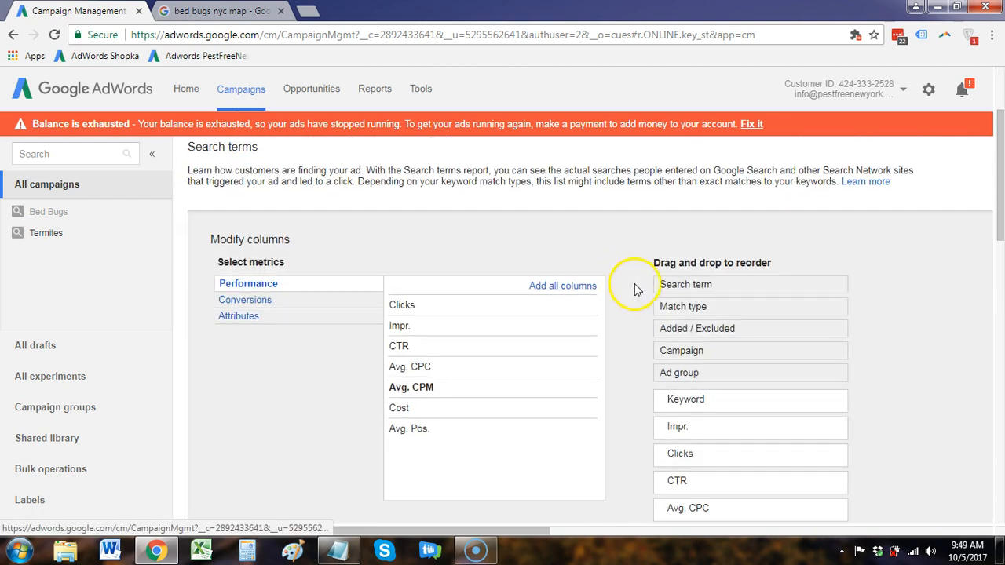
pyautogui.scroll(-1, 634, 314)
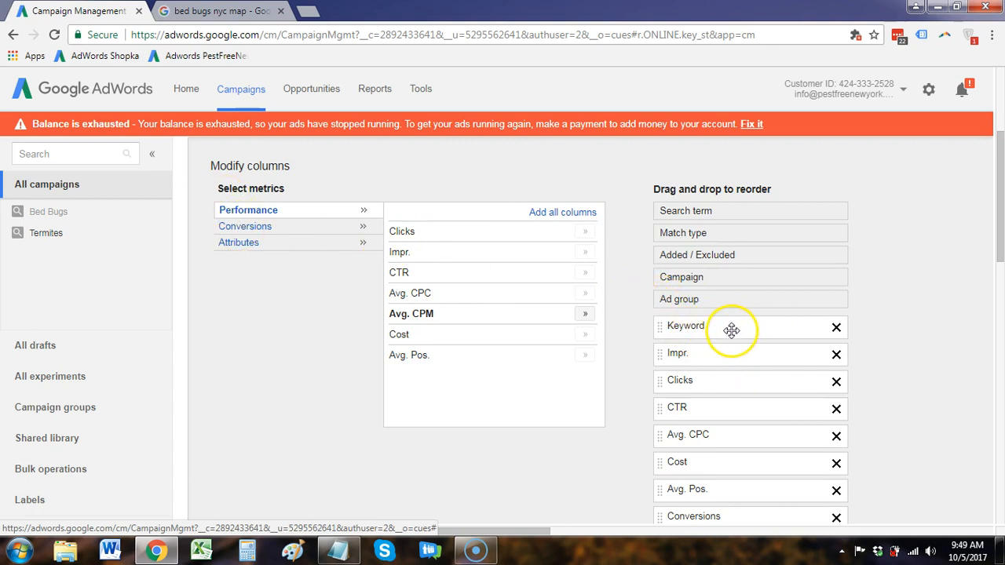
pyautogui.click(227, 245)
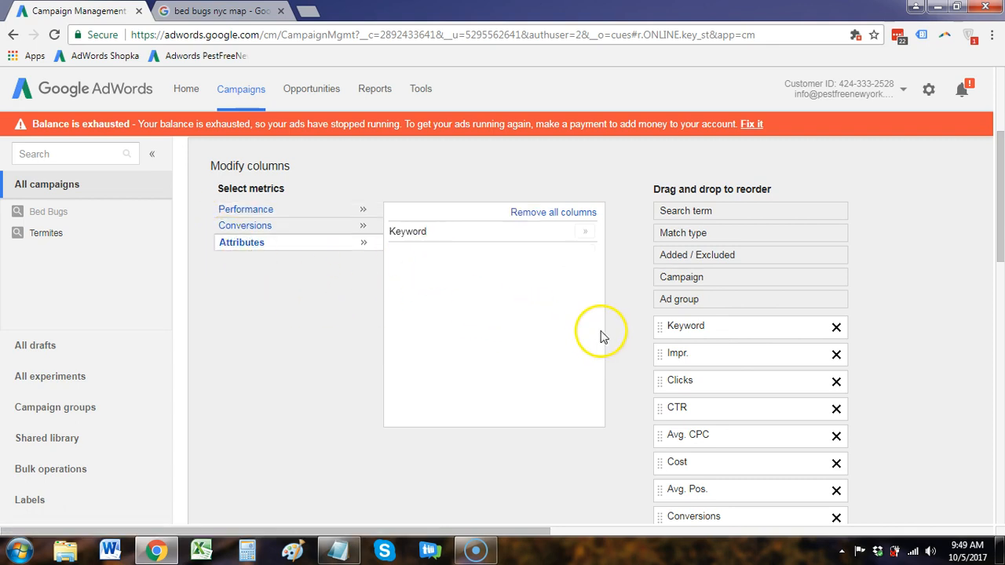
pyautogui.scroll(-2, 615, 330)
pyautogui.scroll(-2, 616, 313)
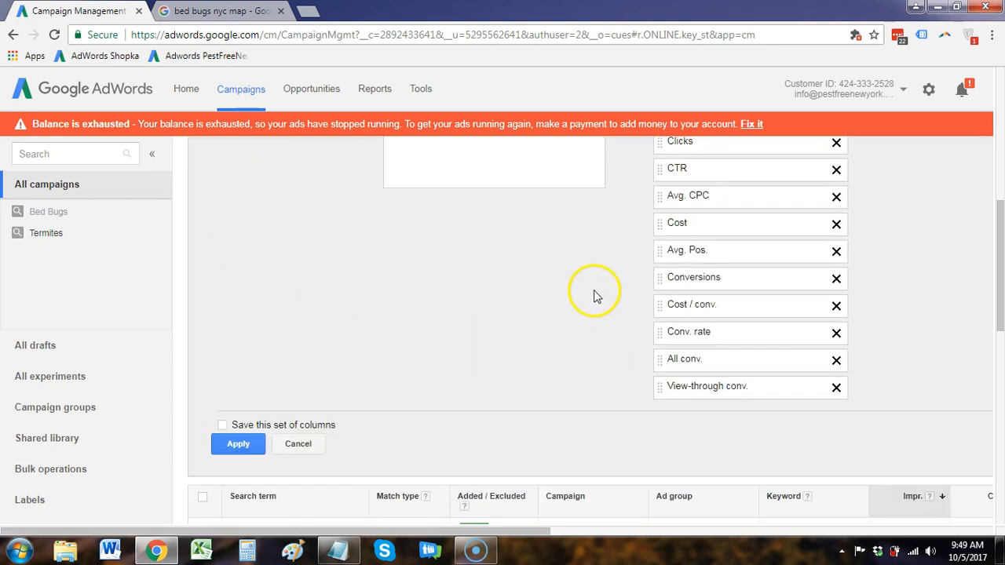
pyautogui.click(287, 390)
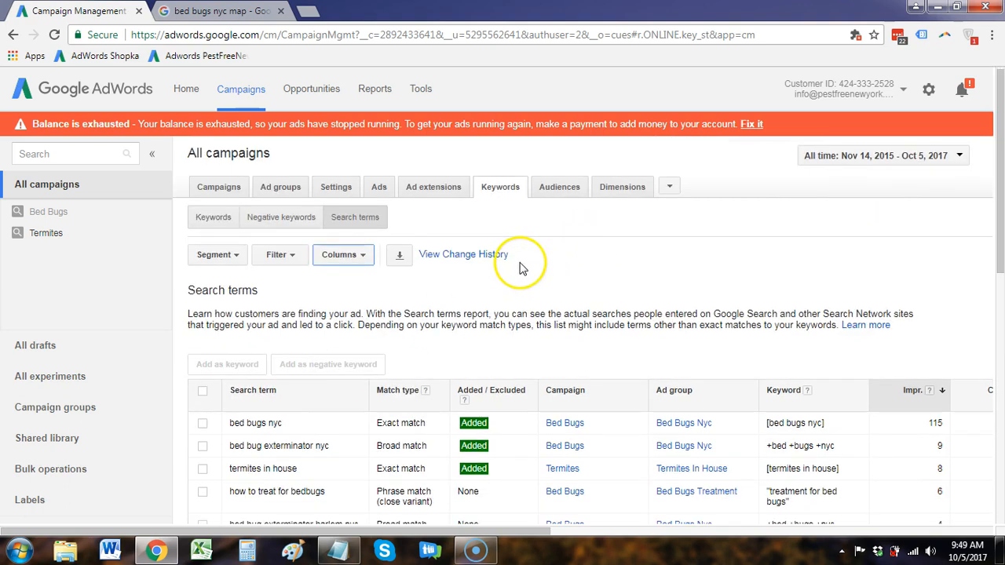
# Select the search terms "foam treatment for termites los angeles", "bed bug infestation nyc map", "payment plan bed bugs nyc" and "termite inspection equipment nyc".
pyautogui.scroll(-2, 448, 251)
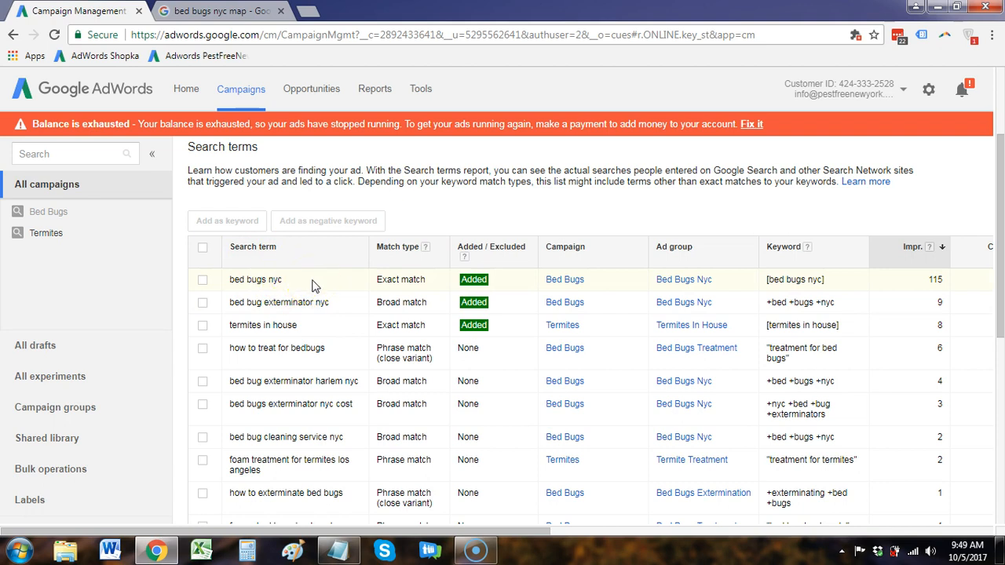
pyautogui.scroll(-1, 311, 285)
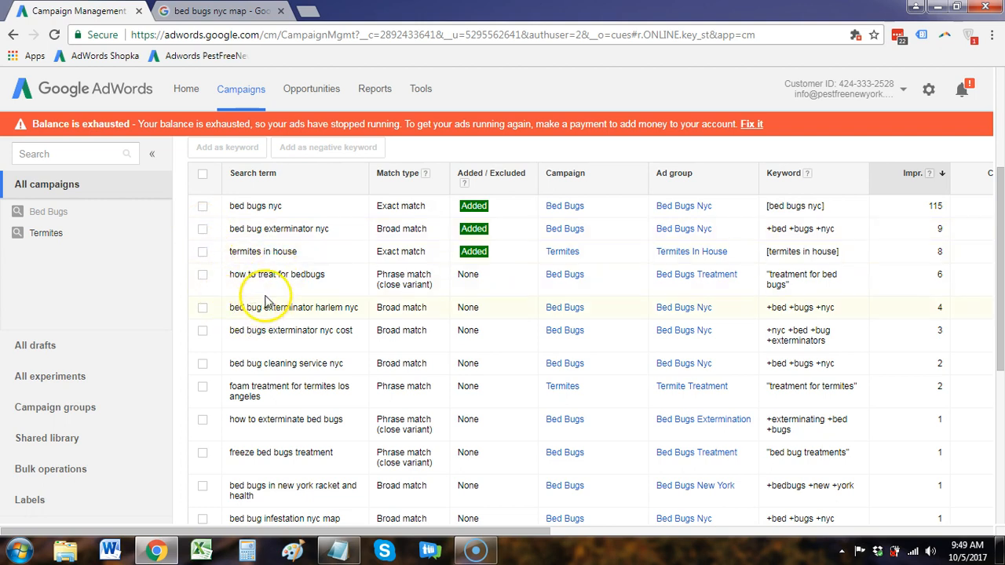
pyautogui.scroll(-1, 267, 290)
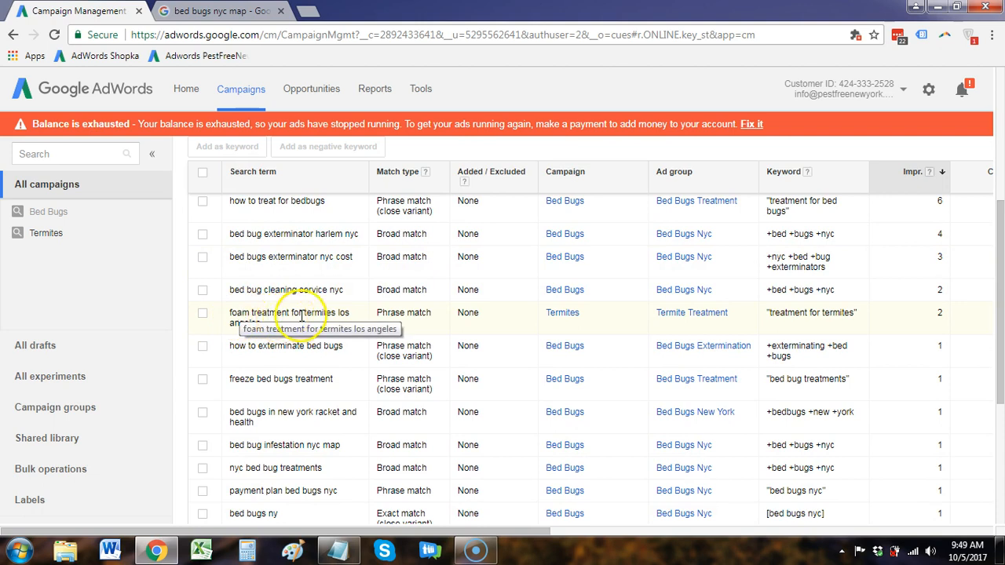
pyautogui.click(203, 315)
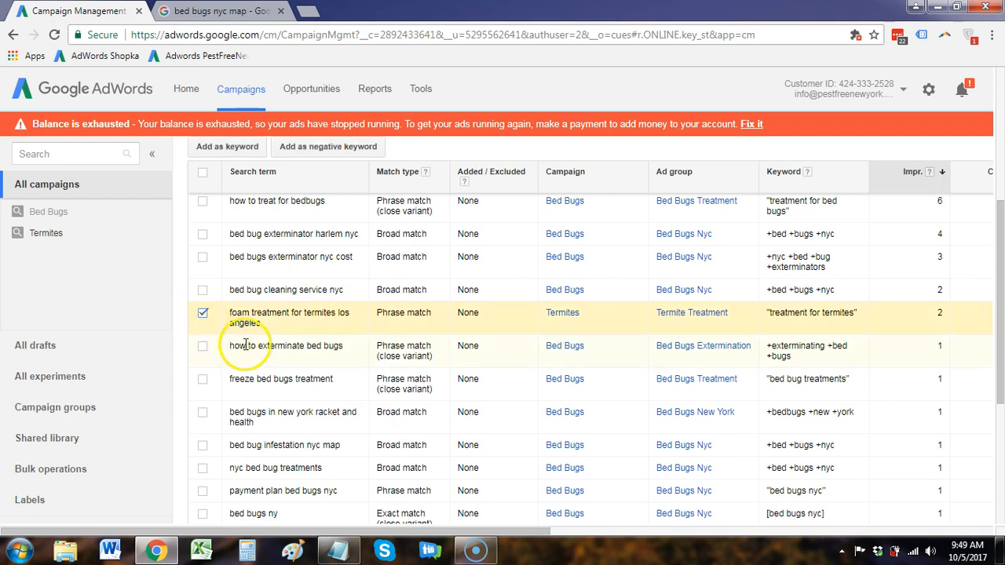
pyautogui.scroll(-1, 217, 344)
pyautogui.click(202, 373)
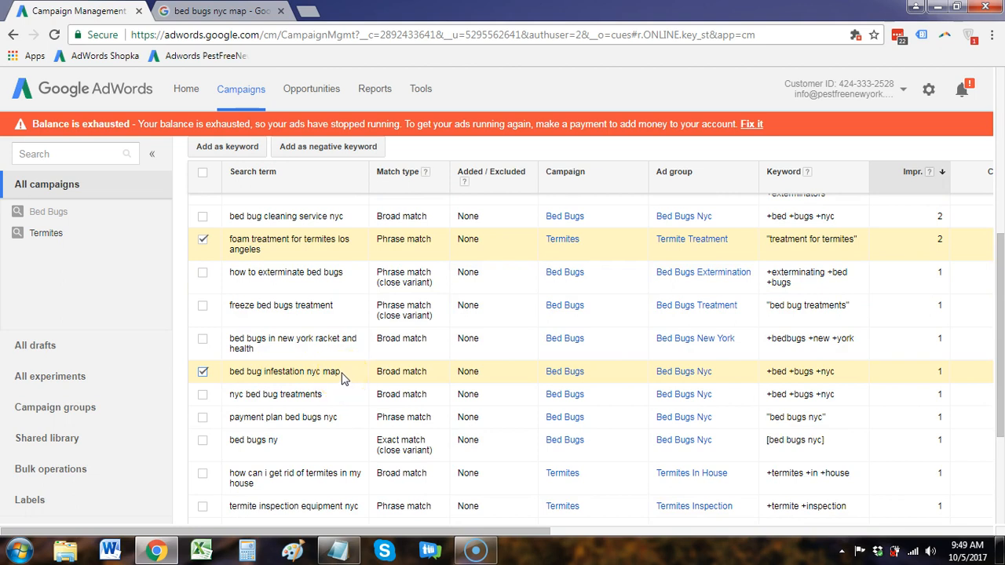
pyautogui.scroll(-1, 341, 378)
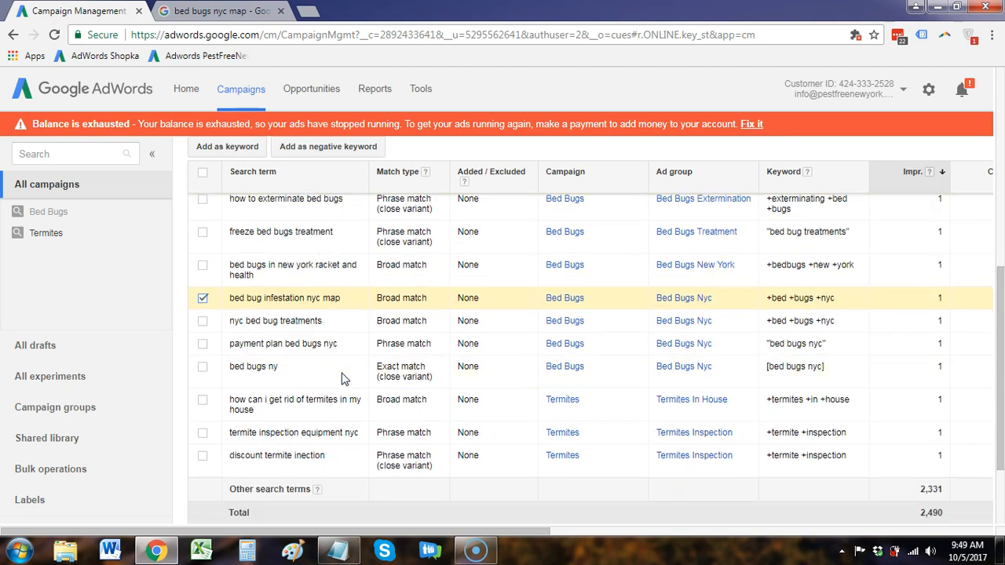
pyautogui.click(203, 345)
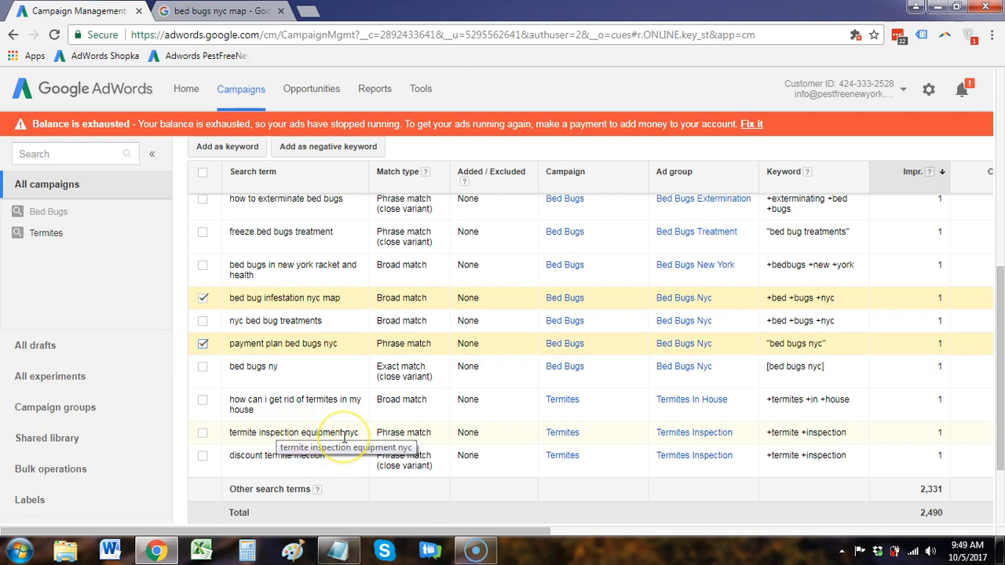
pyautogui.click(202, 433)
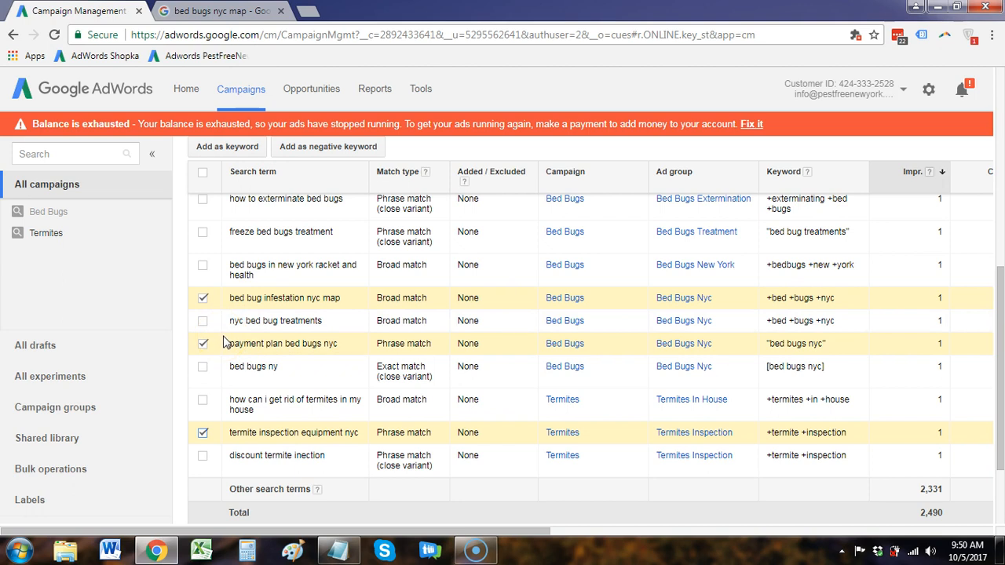
# Start adding the selected search terms as negative keywords.
pyautogui.scroll(3, 223, 343)
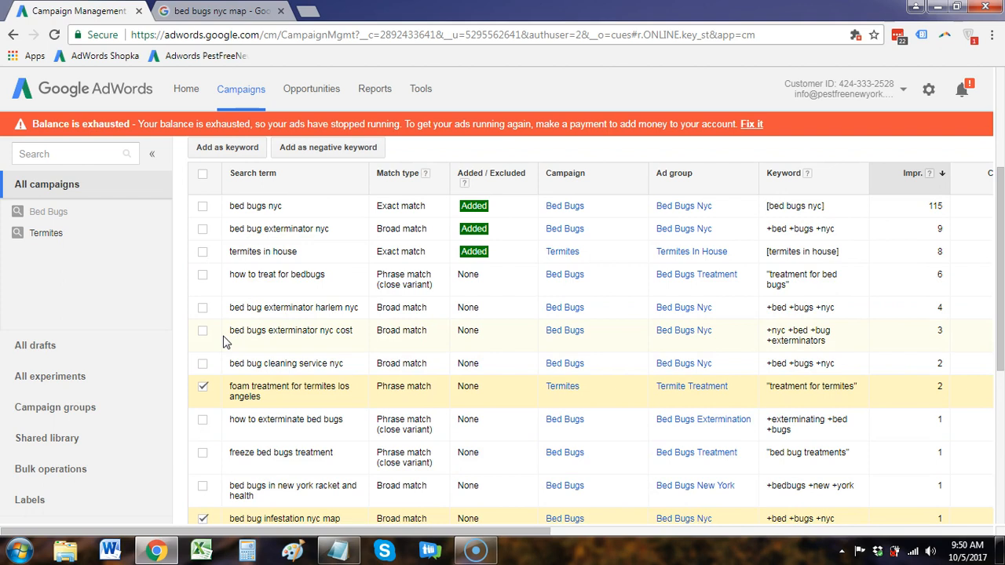
pyautogui.scroll(1, 224, 343)
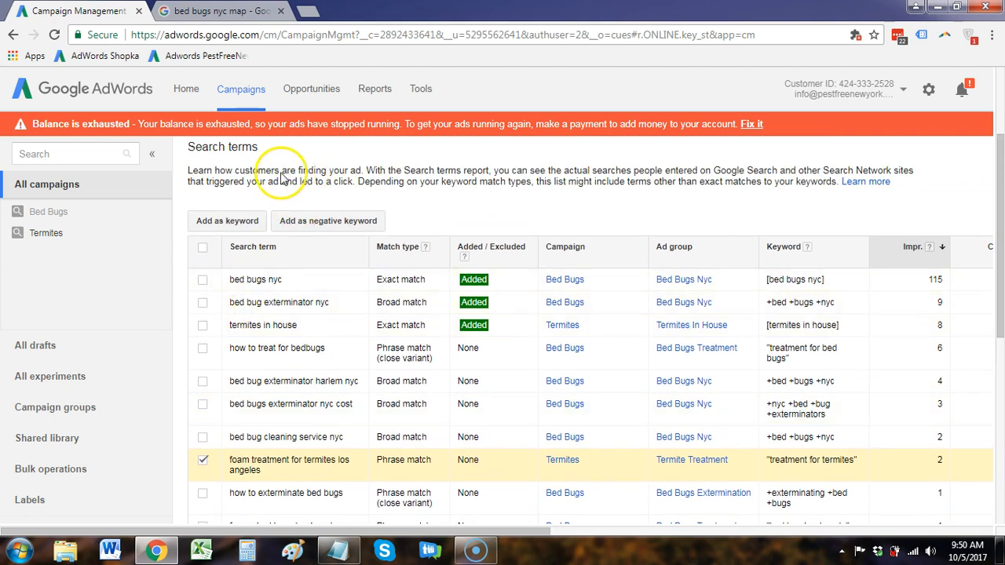
pyautogui.click(327, 222)
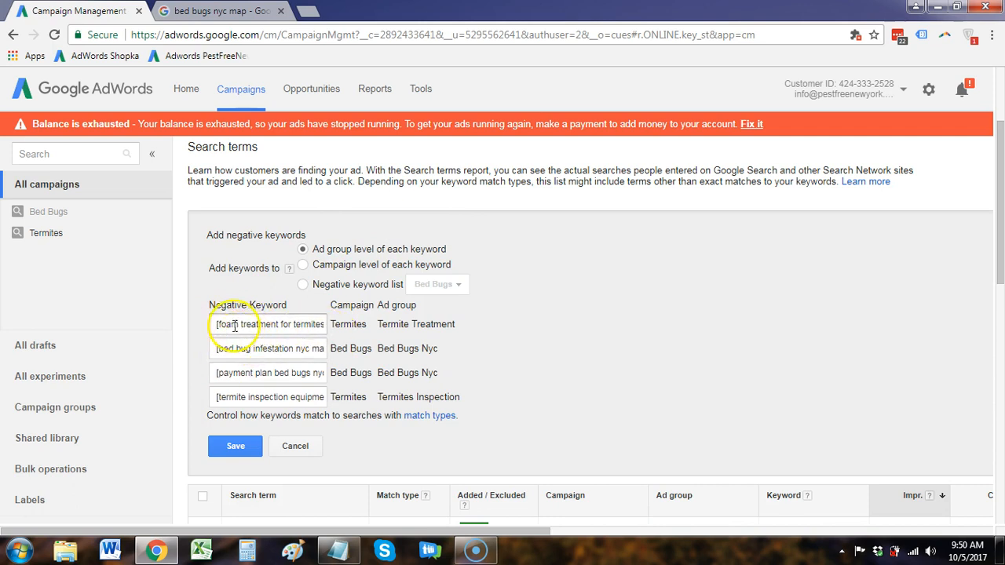
pyautogui.click(227, 324)
pyautogui.click(258, 327)
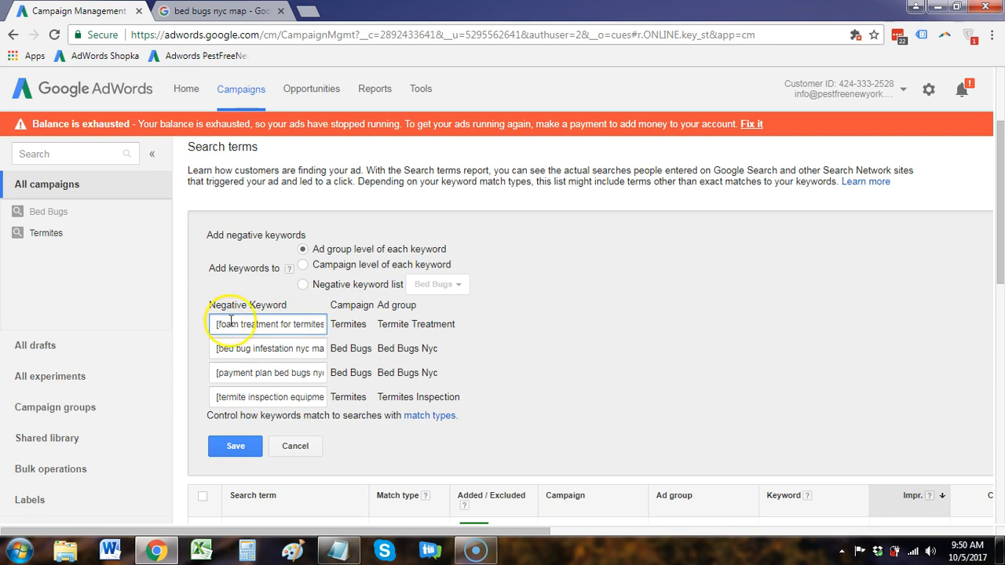
# Set the negative keywords to go into the Termites negative keyword list instead of the individual ad groups.
pyautogui.click(304, 286)
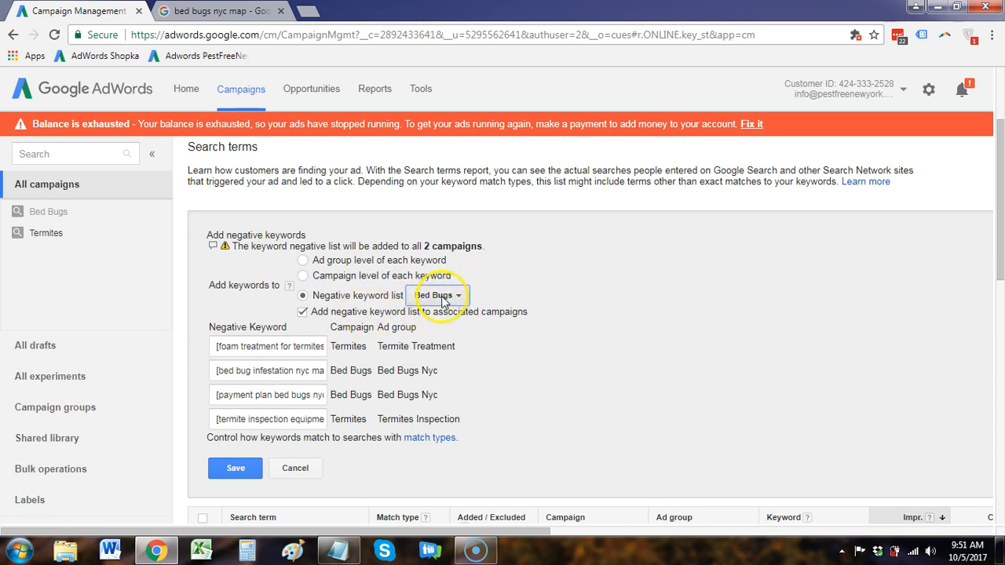
pyautogui.click(444, 298)
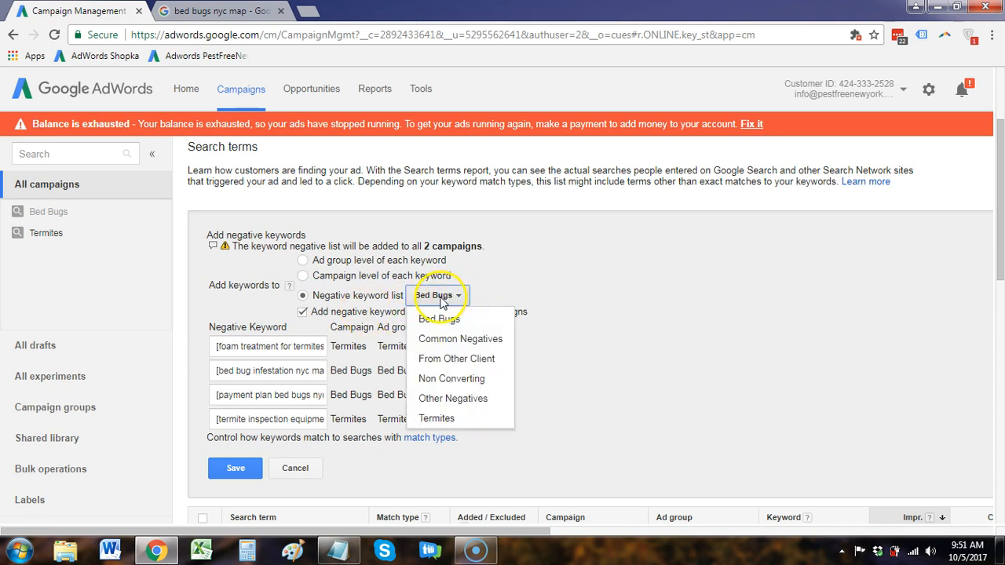
pyautogui.click(468, 425)
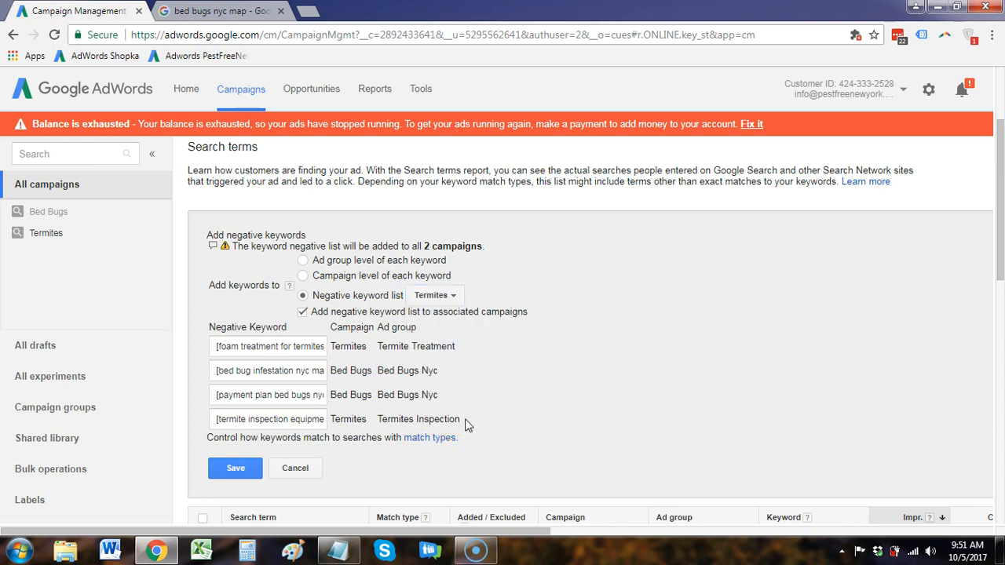
# Examine the full text and exact-match brackets of the first negative keyword, for "foam treatment for termites los angeles".
pyautogui.scroll(-1, 225, 271)
pyautogui.click(243, 272)
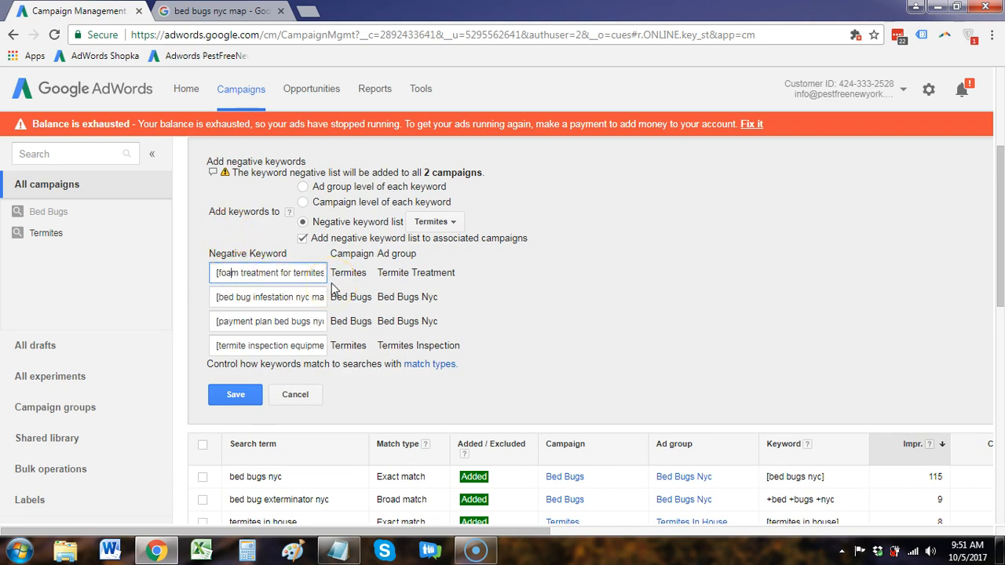
pyautogui.press('Left')
pyautogui.press('Left')
pyautogui.click(284, 259)
pyautogui.click(285, 276)
pyautogui.press('Right')
pyautogui.press('Right')
pyautogui.press('Right')
pyautogui.press('Right')
pyautogui.press('Right')
pyautogui.press('Right')
pyautogui.press('Right')
pyautogui.press('Right')
pyautogui.press('Right')
pyautogui.press('Right')
pyautogui.press('Right')
pyautogui.press('Right')
pyautogui.press('Right')
pyautogui.press('Right')
pyautogui.press('Right')
pyautogui.press('Right')
pyautogui.press('Right')
pyautogui.press('Right')
pyautogui.press('Right')
pyautogui.press('Right')
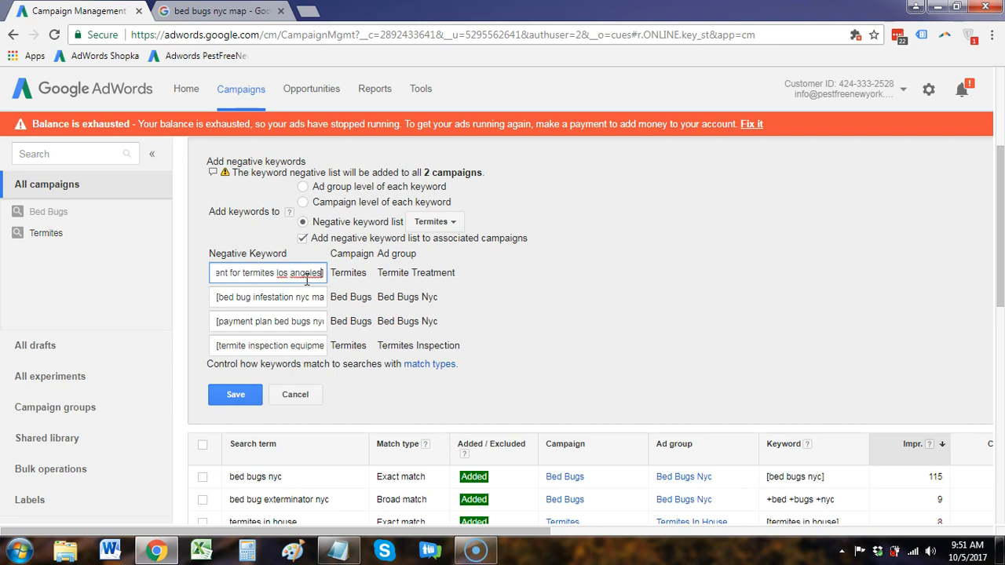
pyautogui.press('Left')
pyautogui.press('Left')
pyautogui.press('Left')
pyautogui.press('Left')
pyautogui.press('Left')
pyautogui.press('Left')
pyautogui.press('Left')
pyautogui.press('Left')
pyautogui.press('Left')
pyautogui.press('Left')
pyautogui.press('Left')
pyautogui.press('Left')
pyautogui.press('Left')
pyautogui.press('Left')
pyautogui.press('Left')
pyautogui.press('Left')
pyautogui.press('Left')
pyautogui.press('Left')
pyautogui.press('Left')
pyautogui.press('Left')
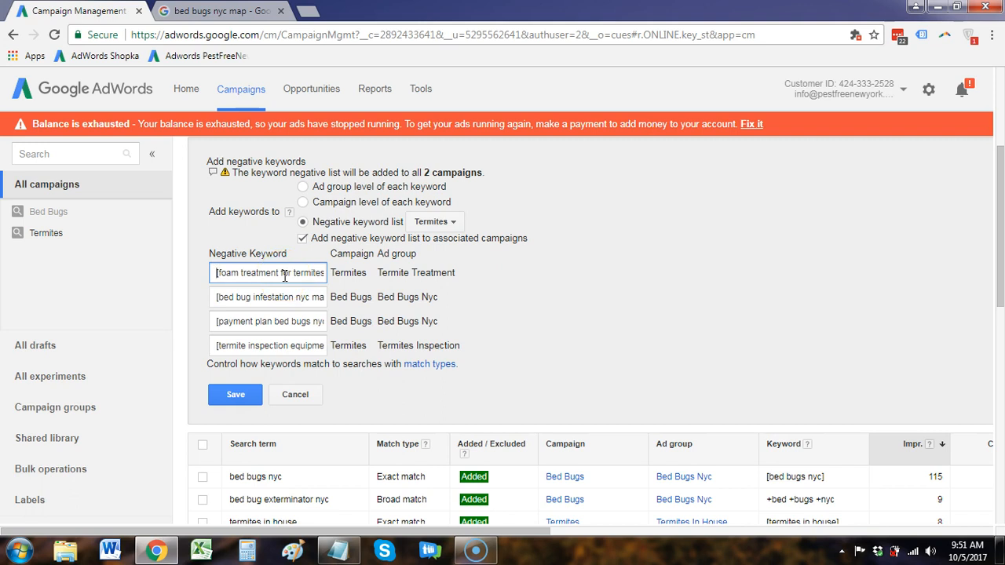
pyautogui.moveTo(217, 273); pyautogui.dragTo(361, 276)
pyautogui.click(295, 275)
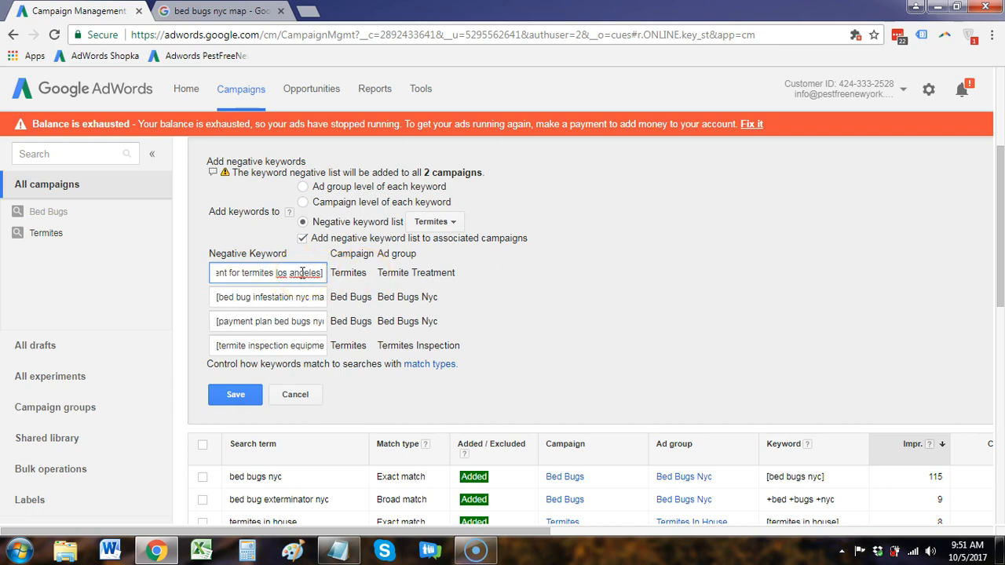
# Shorten the first negative keyword to the phrase-match term "foam treatment", replacing the brackets with quotation marks.
pyautogui.press('Home')
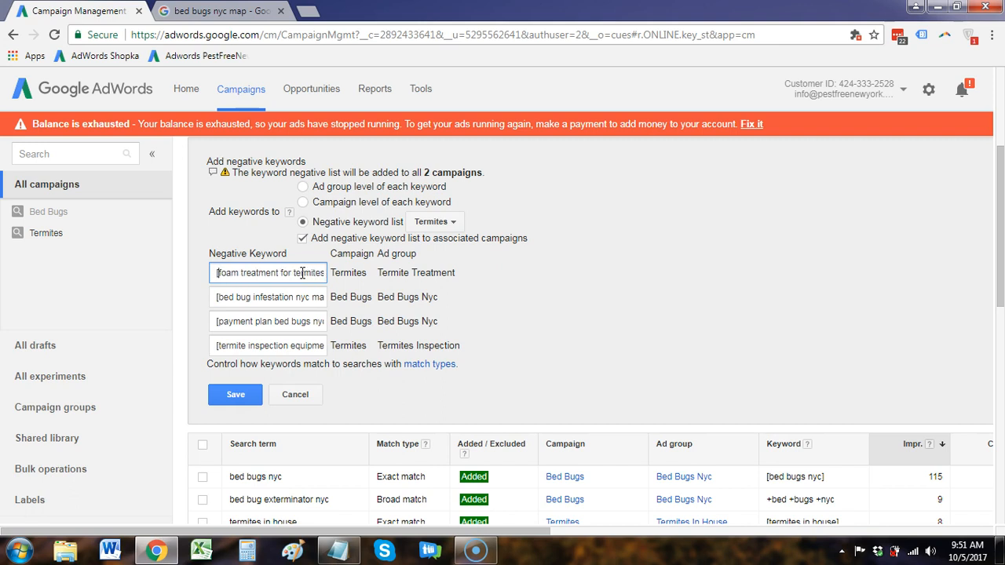
pyautogui.press('Delete')
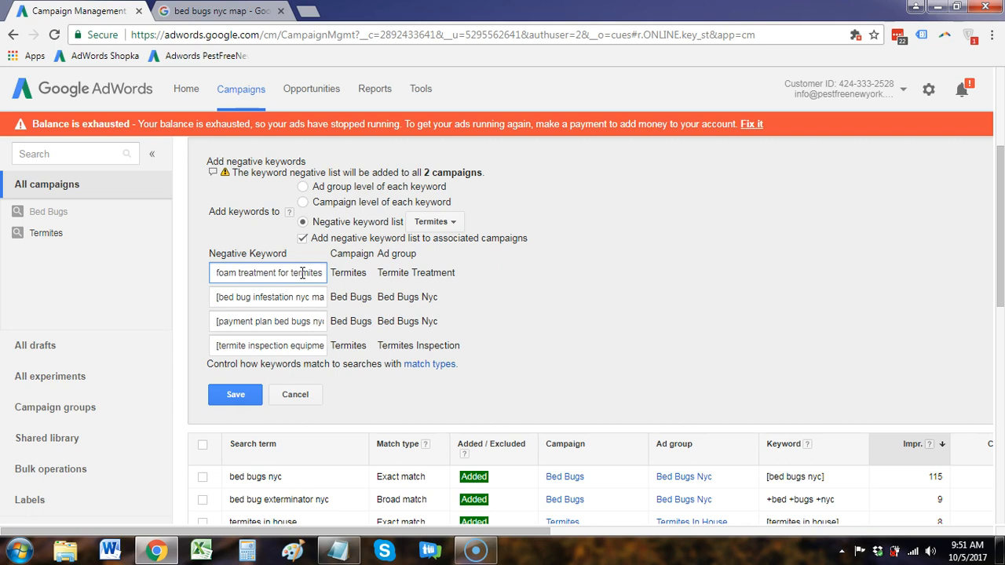
pyautogui.write('"')
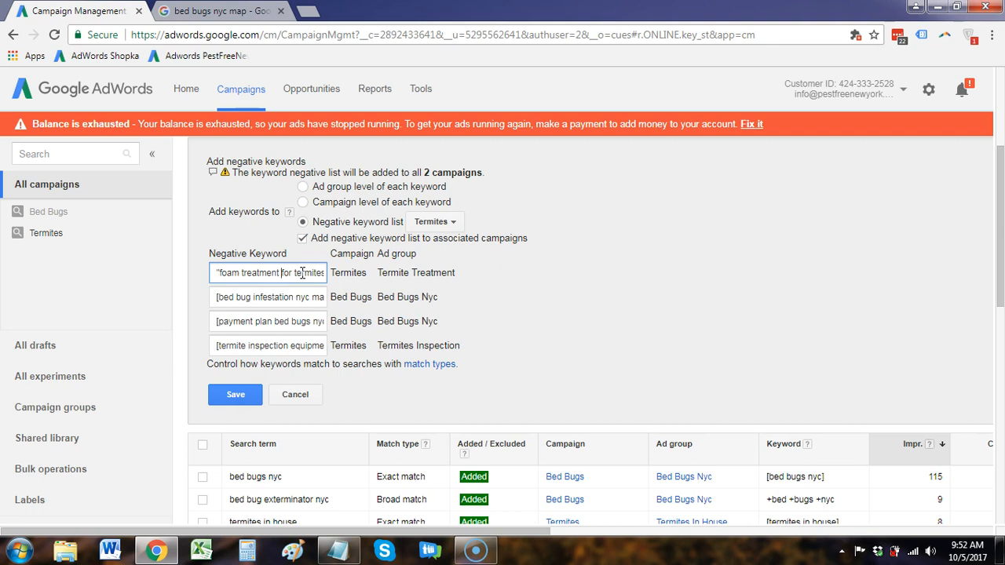
pyautogui.write('"')
pyautogui.hotkey('shift', 'End')
pyautogui.press('Delete')
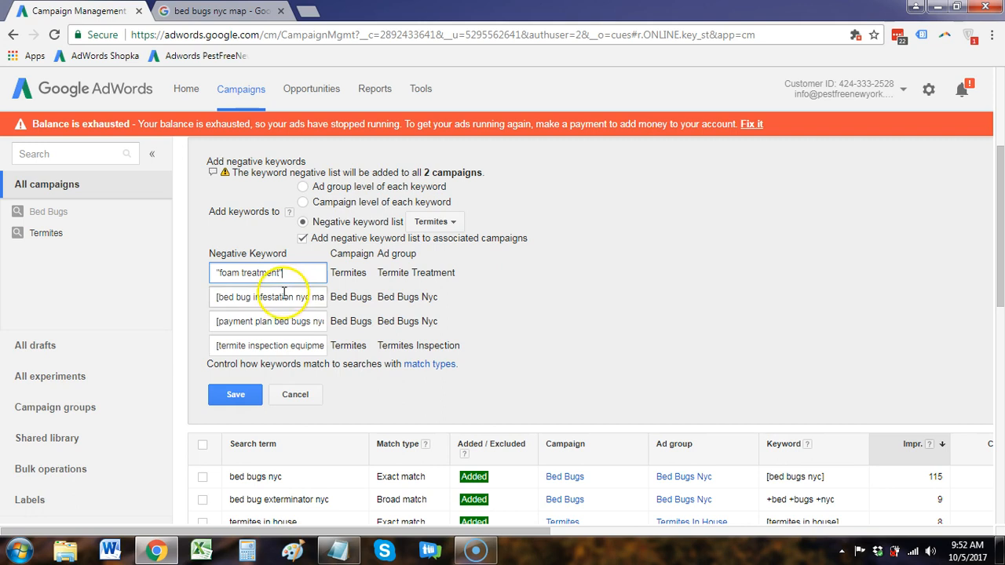
# Shorten the second negative keyword, "bed bug infestation nyc map", to the broad-match term map, removing the exact-match brackets.
pyautogui.click(314, 297)
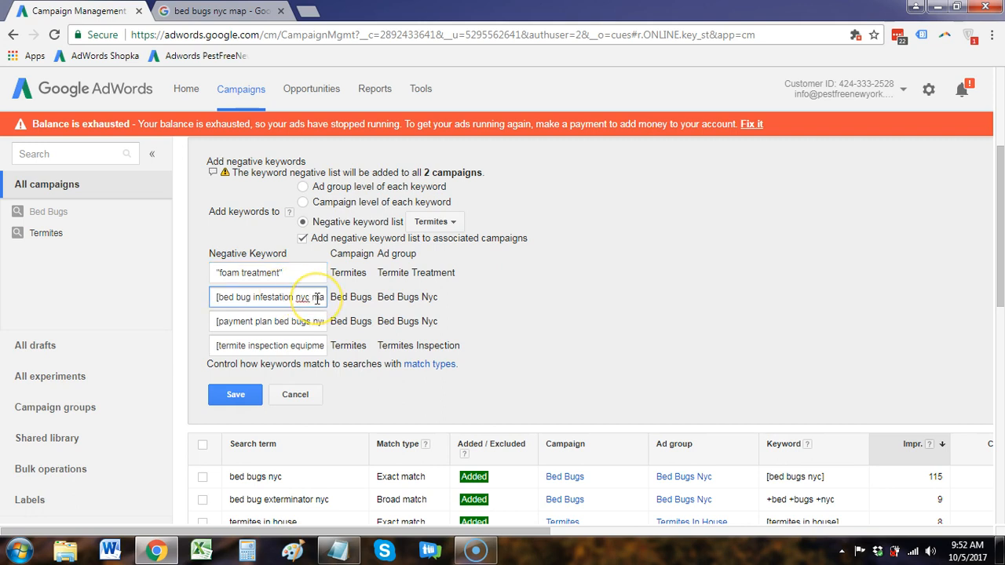
pyautogui.press('Right')
pyautogui.press('Right')
pyautogui.press('Right')
pyautogui.press('Right')
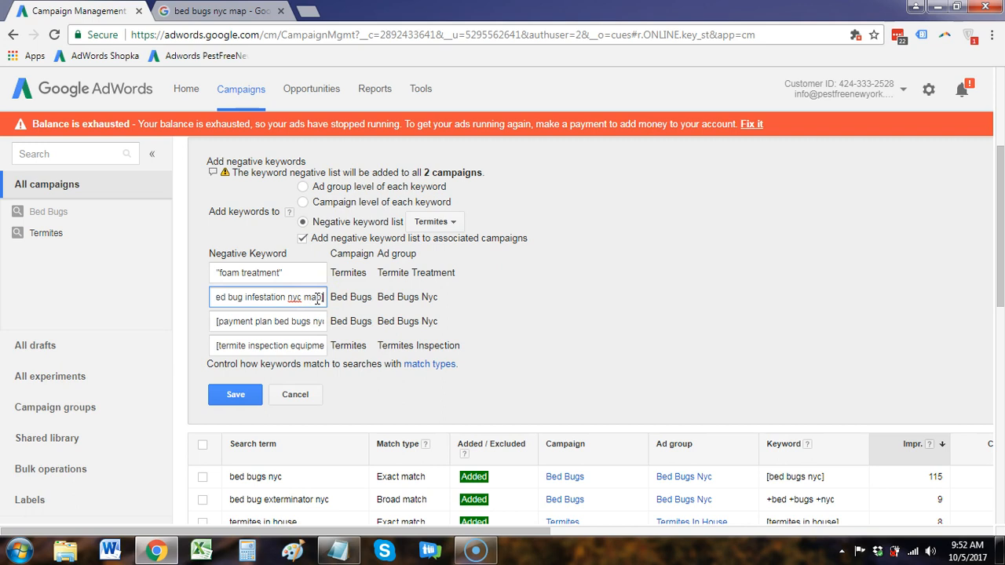
pyautogui.press('BackSpace')
pyautogui.hotkey('ctrl', 'Left')
pyautogui.hotkey('ctrl', 'shift', 'Left')
pyautogui.hotkey('ctrl', 'shift', 'Left')
pyautogui.hotkey('ctrl', 'shift', 'Left')
pyautogui.hotkey('ctrl', 'shift', 'Left')
pyautogui.hotkey('ctrl', 'shift', 'Left')
pyautogui.press('BackSpace')
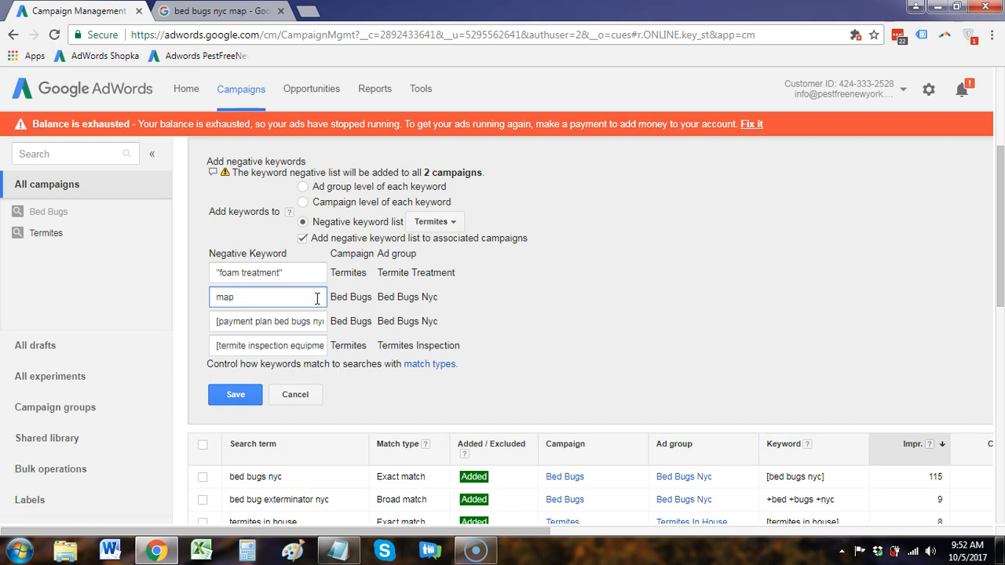
pyautogui.moveTo(253, 296); pyautogui.dragTo(217, 302)
pyautogui.click(245, 297)
# Shorten the third negative keyword to the phrase-match term "payment plan", replacing the brackets with quotation marks.
pyautogui.click(284, 323)
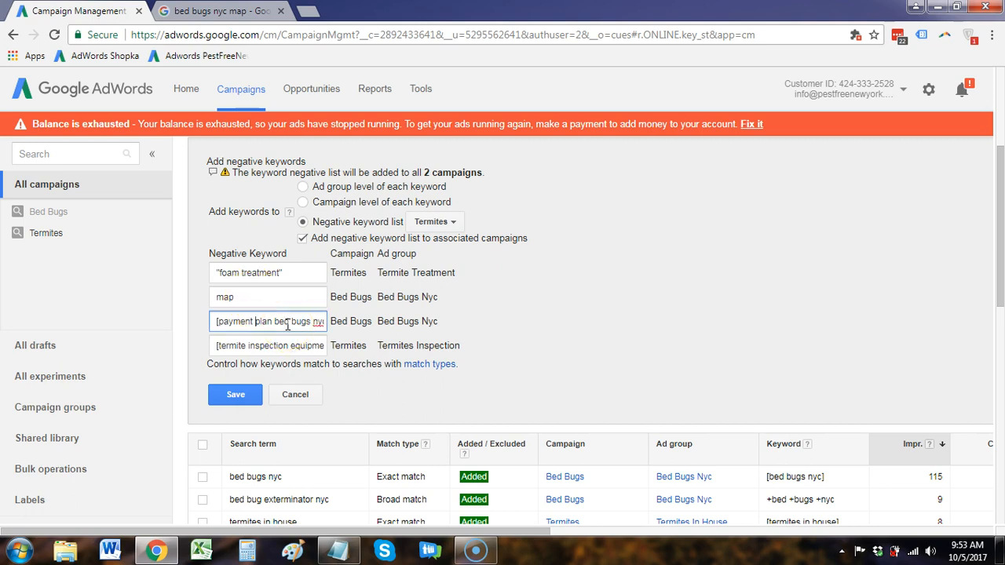
pyautogui.press('Delete')
pyautogui.hotkey('ctrl', 'Right')
pyautogui.hotkey('ctrl', 'Right')
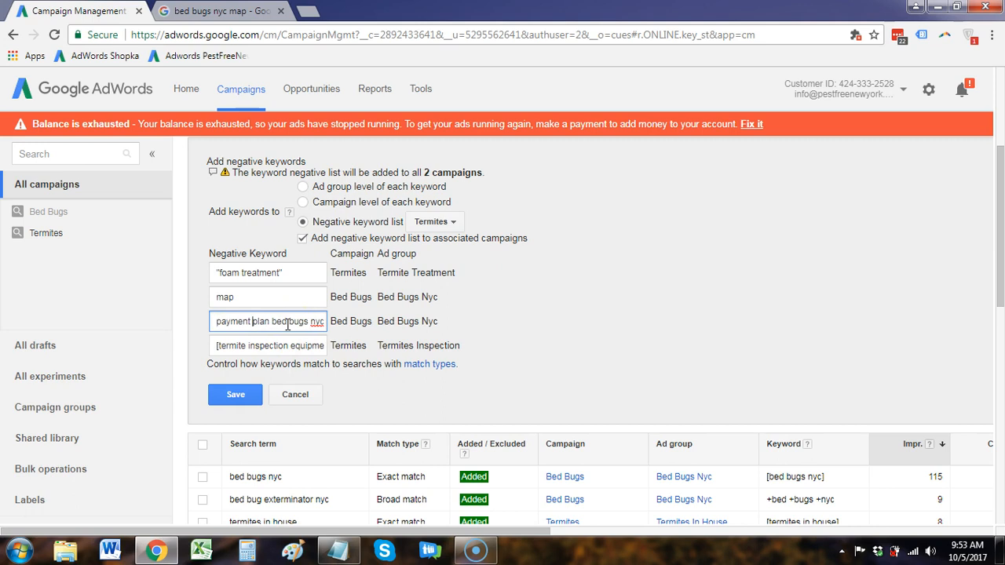
pyautogui.hotkey('ctrl', 'shift', 'Right')
pyautogui.hotkey('ctrl', 'shift', 'Right')
pyautogui.hotkey('ctrl', 'shift', 'Right')
pyautogui.press('BackSpace')
pyautogui.press('BackSpace')
pyautogui.click(302, 327)
pyautogui.click(281, 325)
pyautogui.click(283, 323)
pyautogui.write('"')
pyautogui.press('Home')
pyautogui.write('"')
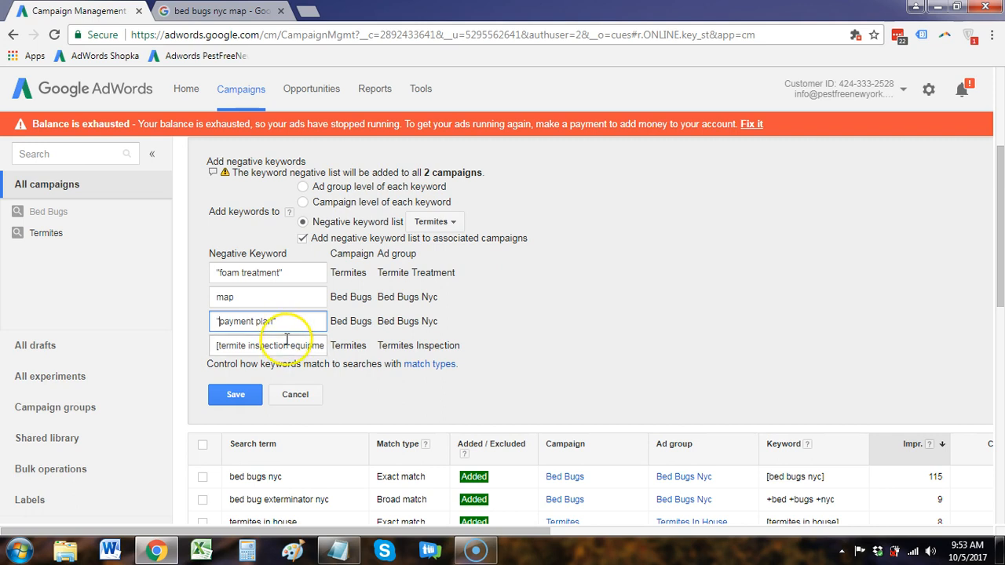
# Reduce the fourth negative keyword, about termite inspection equipment, to the broad-match term equipment without brackets.
pyautogui.moveTo(290, 345); pyautogui.dragTo(174, 356)
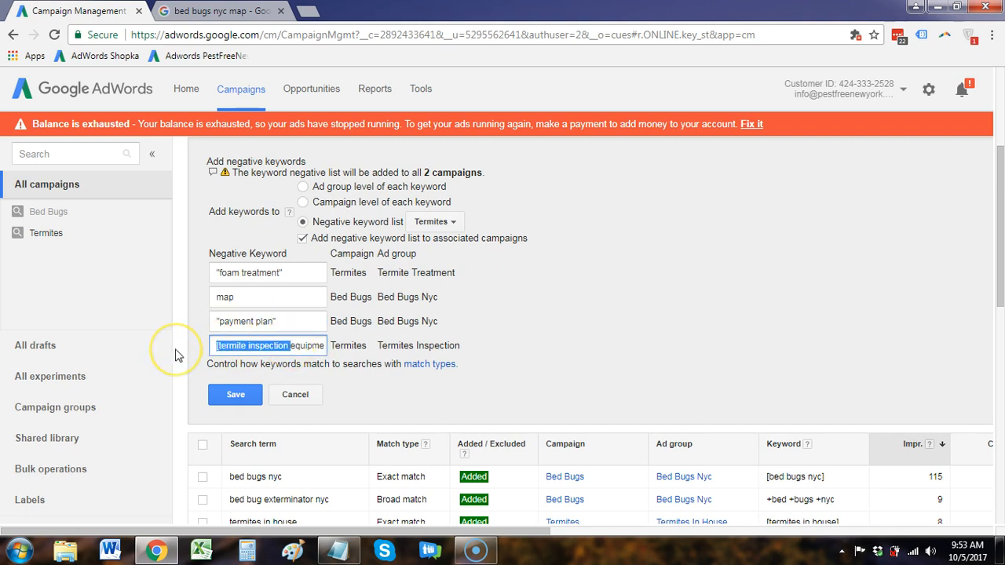
pyautogui.press('BackSpace')
pyautogui.hotkey('ctrl', 'Right')
pyautogui.hotkey('ctrl', 'shift', 'Right')
pyautogui.press('BackSpace')
pyautogui.click(289, 346)
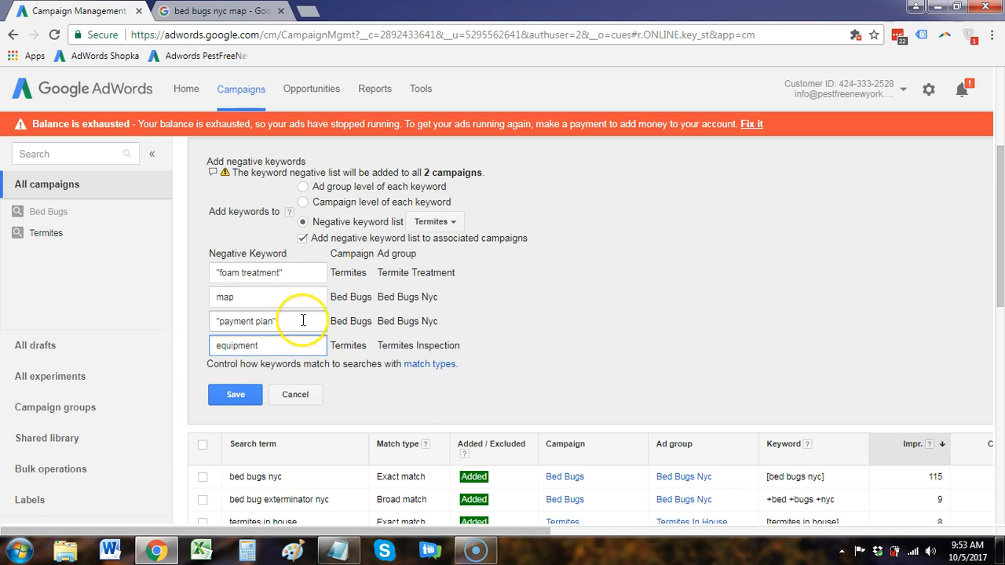
# Copy the negative keyword "payment plan" with its quotation marks into the blank Notepad document, returning to AdWords.
pyautogui.click(302, 320)
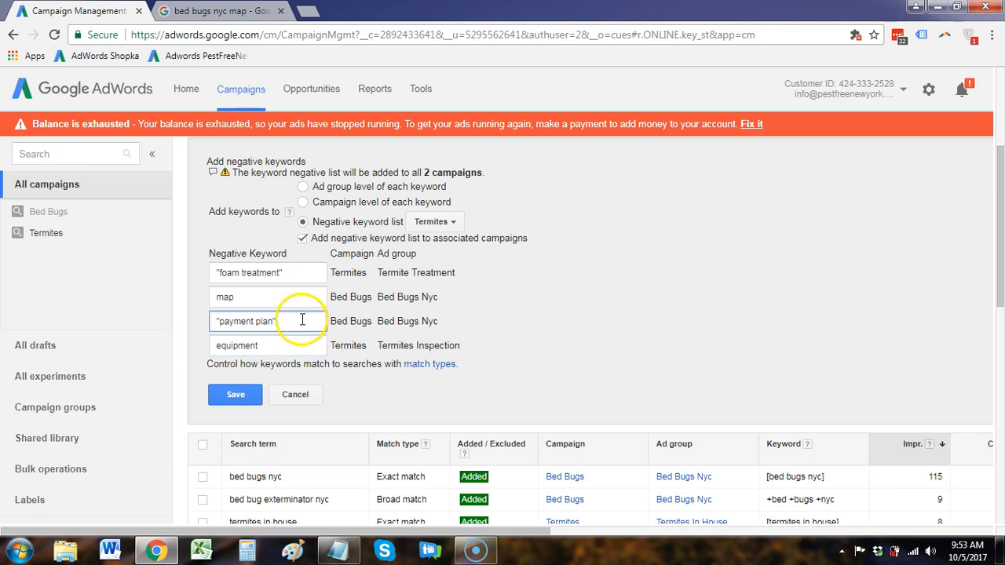
pyautogui.moveTo(284, 320); pyautogui.dragTo(203, 329)
pyautogui.hotkey('ctrl', 'c')
pyautogui.click(337, 550)
pyautogui.hotkey('ctrl', 'v')
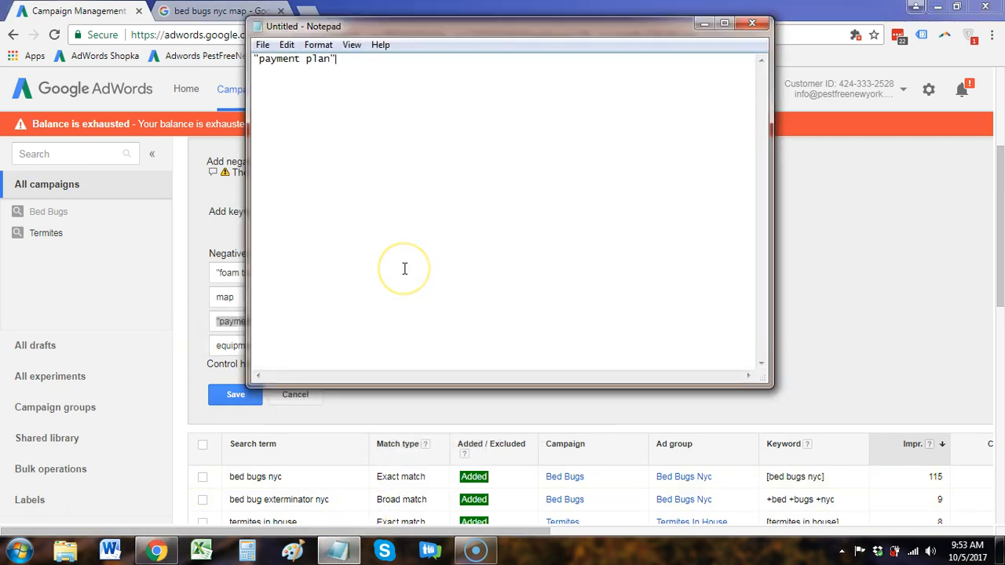
pyautogui.hotkey('alt', 'Tab')
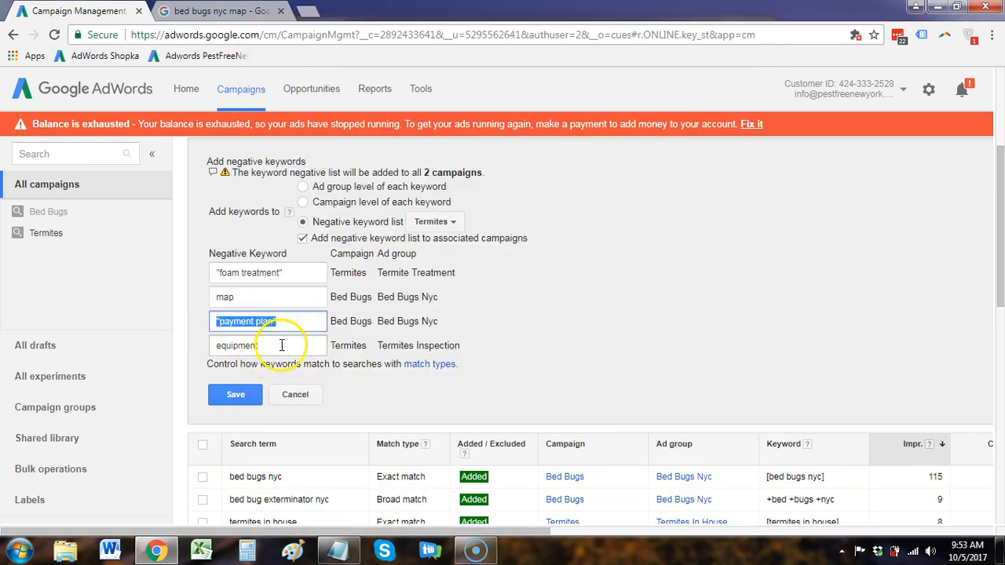
# Copy the negative keywords equipment and map onto their own lines below "payment plan" in Notepad.
pyautogui.doubleClick(249, 346)
pyautogui.hotkey('alt', 'Tab')
pyautogui.hotkey('ctrl', 'v')
pyautogui.hotkey('alt', 'Tab')
pyautogui.moveTo(264, 292); pyautogui.dragTo(210, 302)
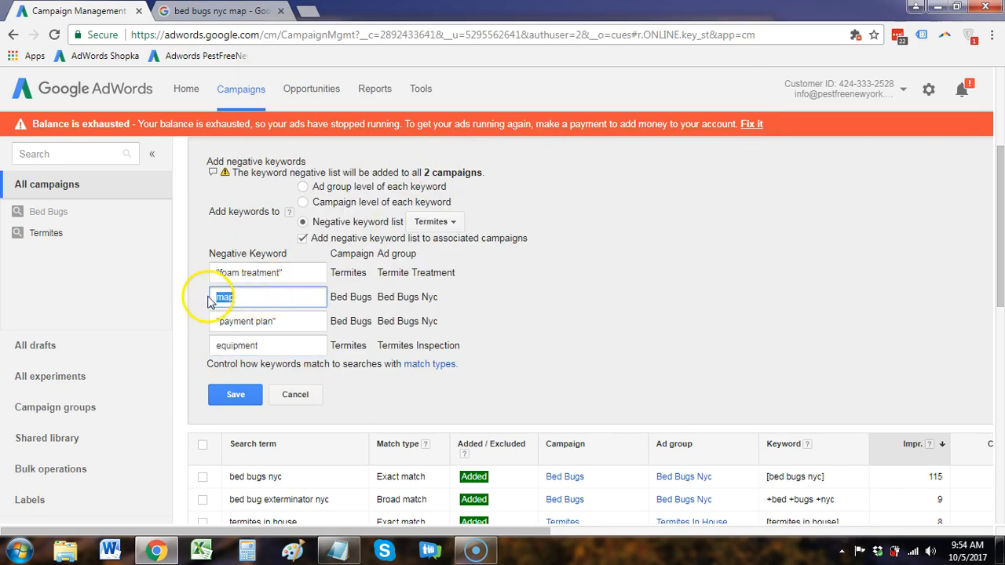
pyautogui.hotkey('alt', 'Tab')
pyautogui.hotkey('ctrl', 'v')
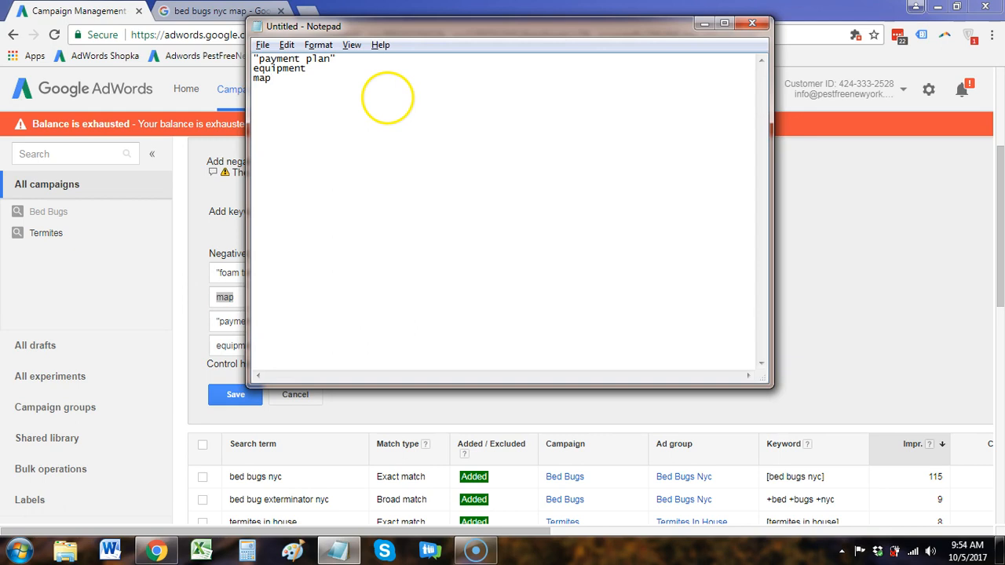
# Make the three terms in Notepad plural: "payment plans", equipments and maps.
pyautogui.click(331, 59)
pyautogui.write('s')
pyautogui.click(316, 72)
pyautogui.write('s')
pyautogui.click(287, 80)
pyautogui.write('s')
# Switch back to AdWords and save the four shortened negative keywords to the Termites list.
pyautogui.hotkey('alt', 'Tab')
pyautogui.click(291, 351)
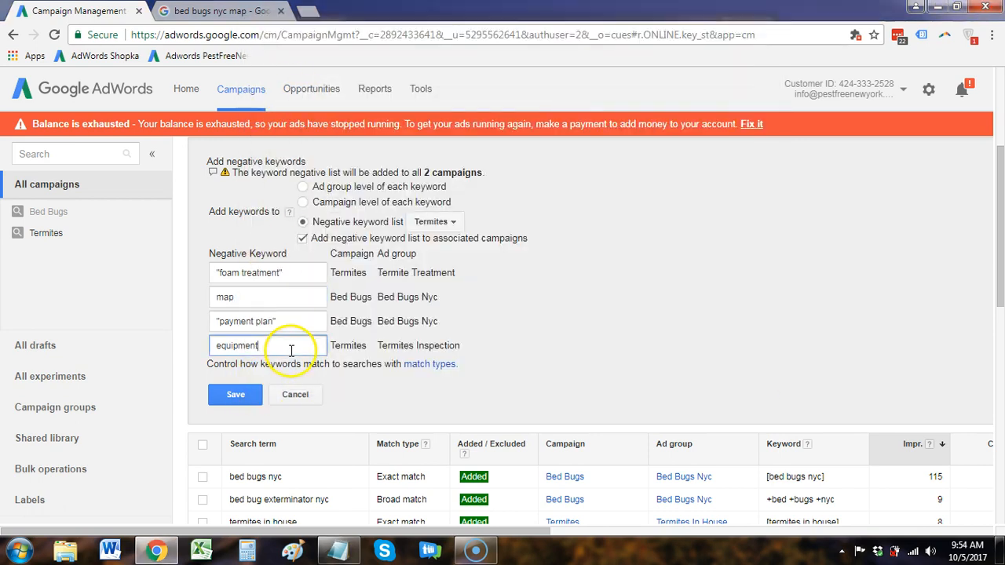
pyautogui.click(230, 399)
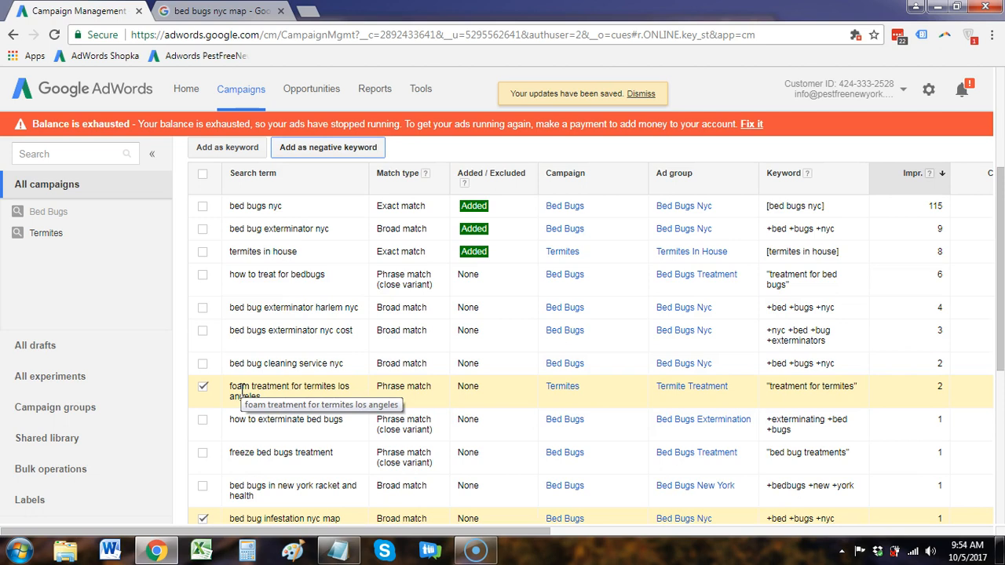
# Open the Termites campaign negative keyword list in the shared library and review its keywords and match types.
pyautogui.click(47, 438)
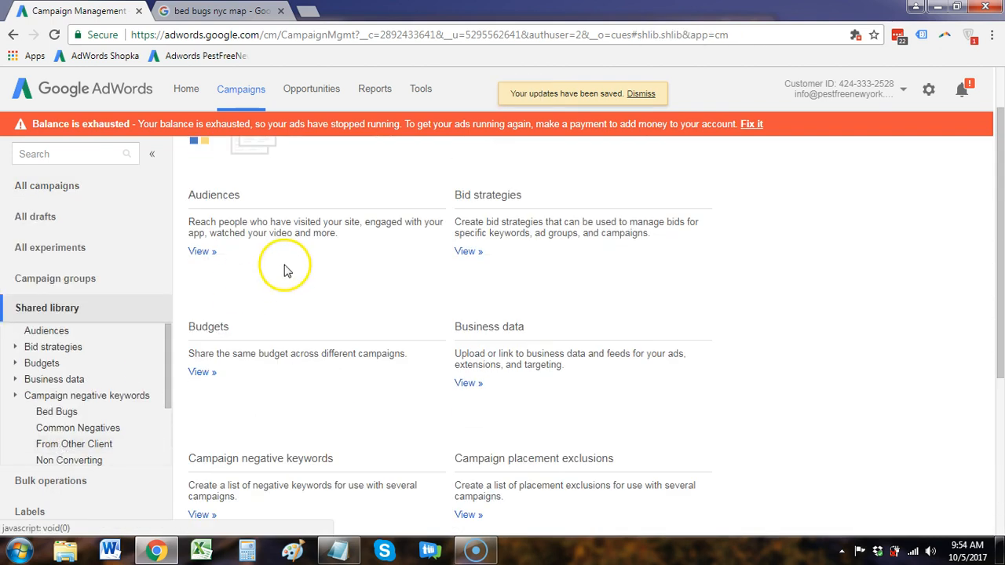
pyautogui.click(202, 514)
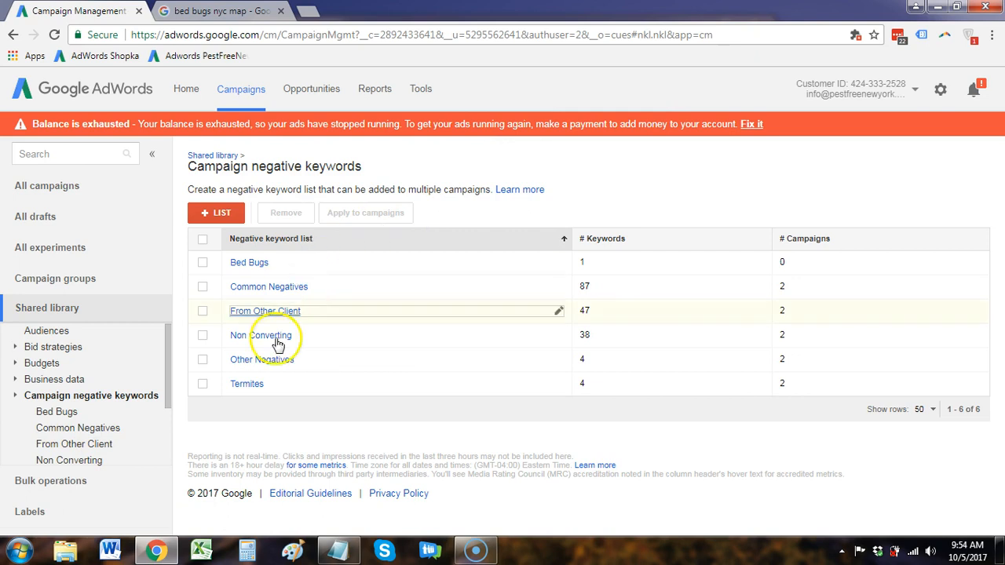
pyautogui.click(248, 385)
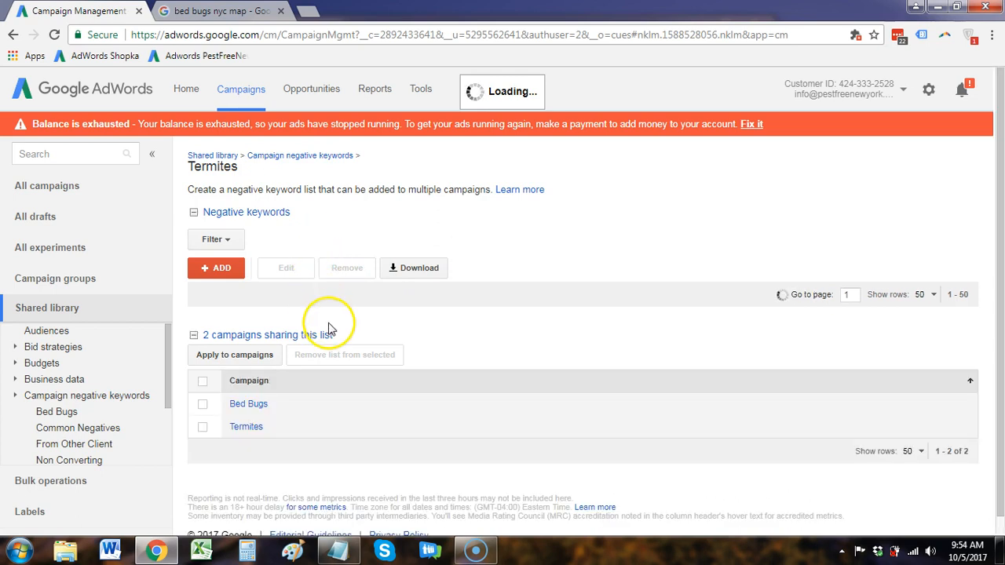
pyautogui.scroll(-1, 322, 330)
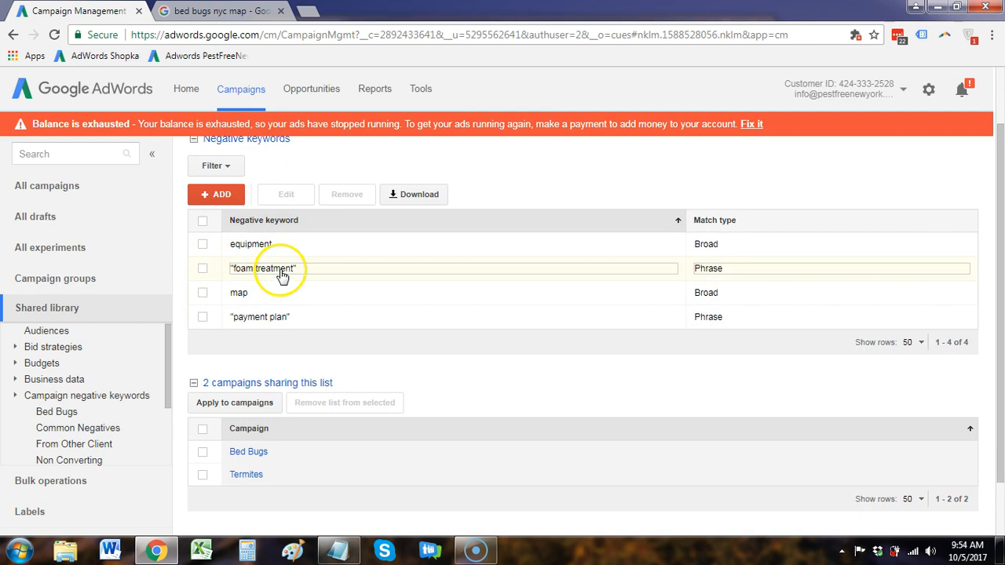
pyautogui.scroll(1, 279, 263)
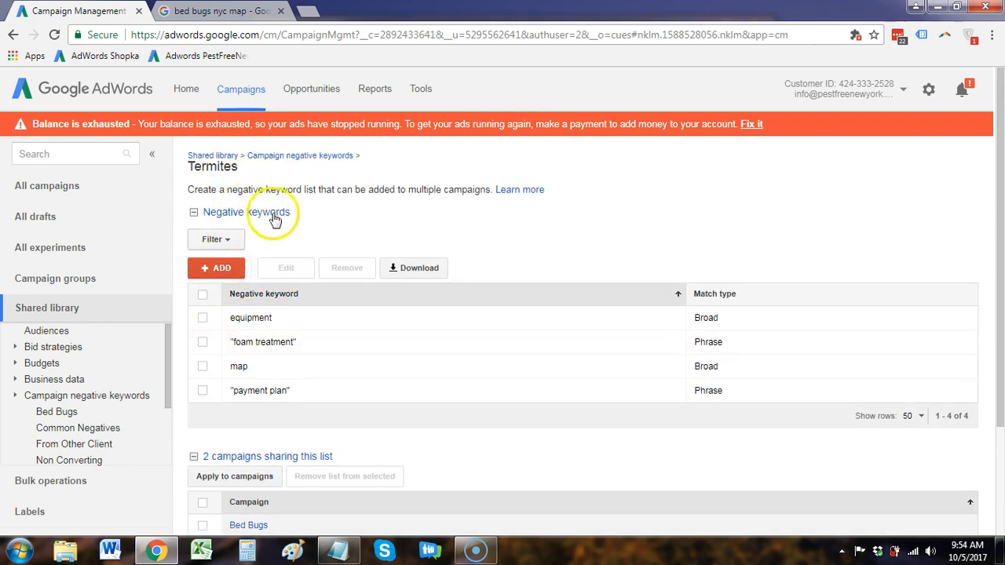
pyautogui.scroll(-1, 235, 283)
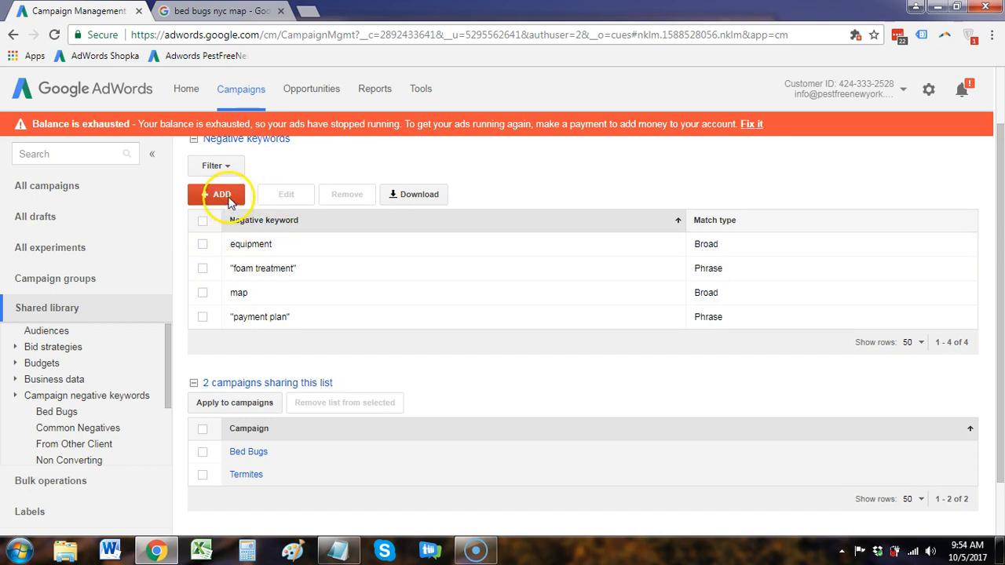
# Add the plural terms "payment plans", equipments and maps from Notepad to the Termites negative keyword list and save.
pyautogui.click(222, 194)
pyautogui.click(338, 551)
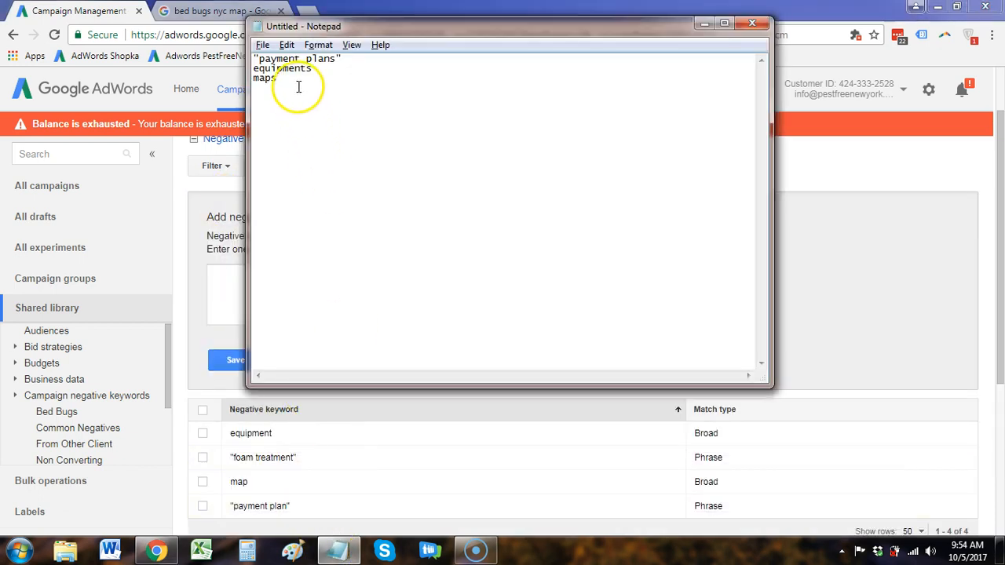
pyautogui.moveTo(298, 86); pyautogui.dragTo(245, 47)
pyautogui.hotkey('ctrl', 'c')
pyautogui.hotkey('alt', 'Tab')
pyautogui.click(291, 291)
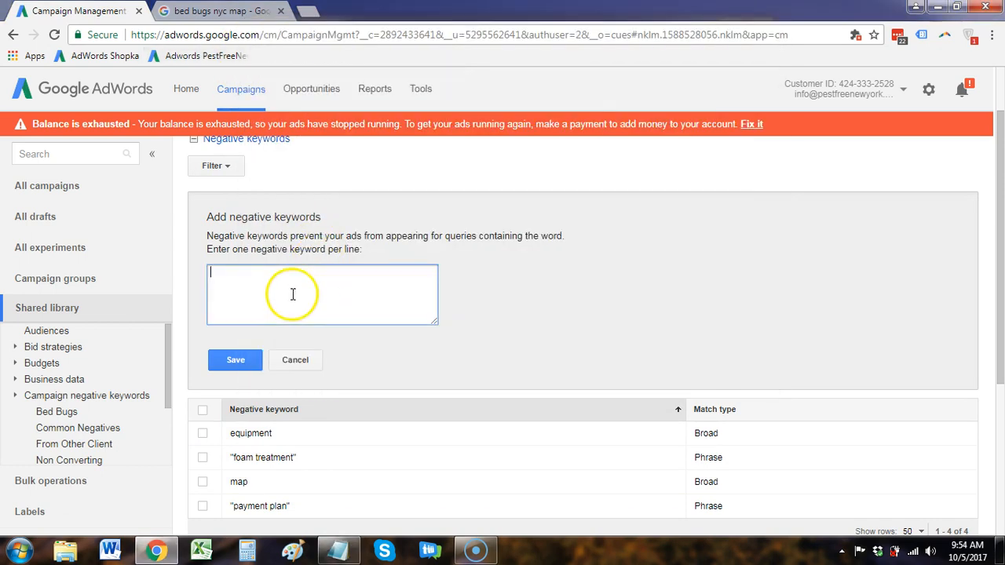
pyautogui.hotkey('ctrl', 'v')
pyautogui.click(232, 367)
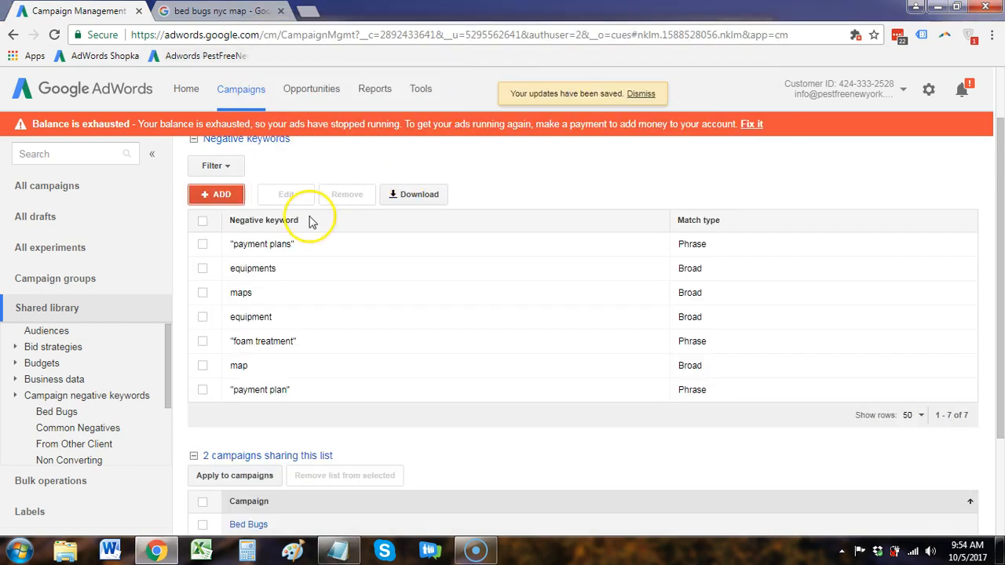
pyautogui.scroll(-2, 276, 414)
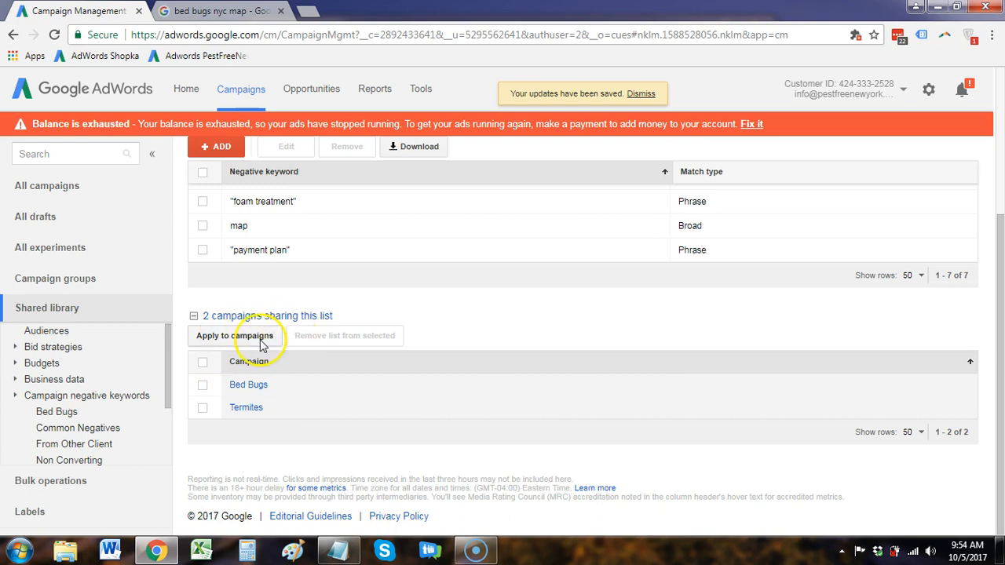
pyautogui.click(234, 336)
pyautogui.scroll(-2, 393, 417)
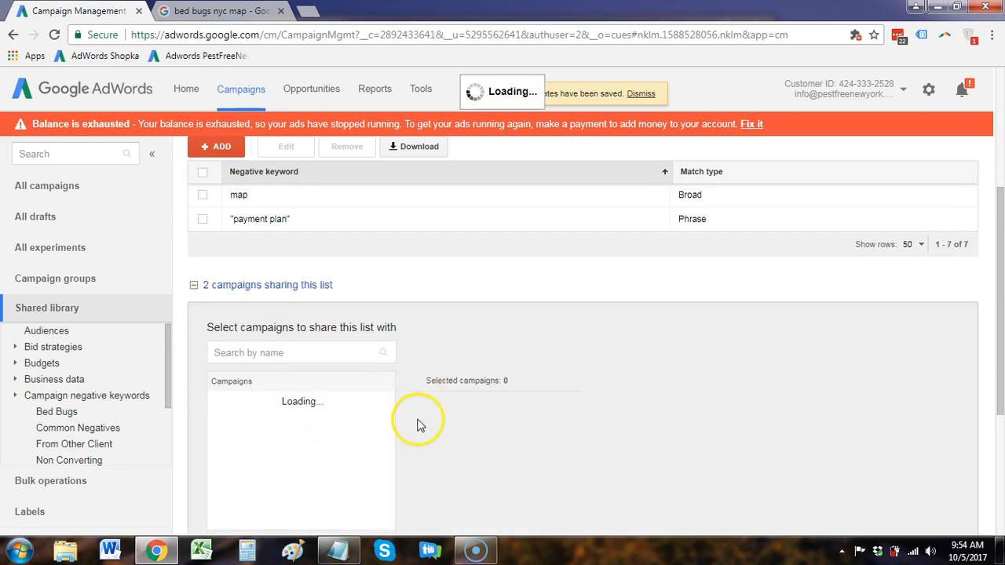
pyautogui.click(295, 440)
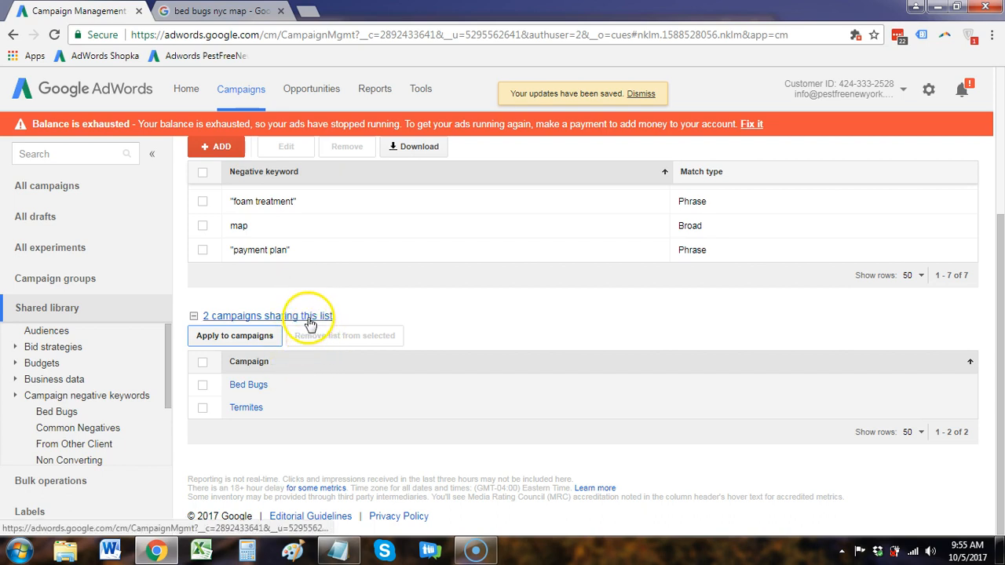
# Return to the search terms report for all campaigns and deselect the foam treatment and "bed bug infestation nyc map" terms.
pyautogui.scroll(1, 313, 322)
pyautogui.scroll(1, 314, 323)
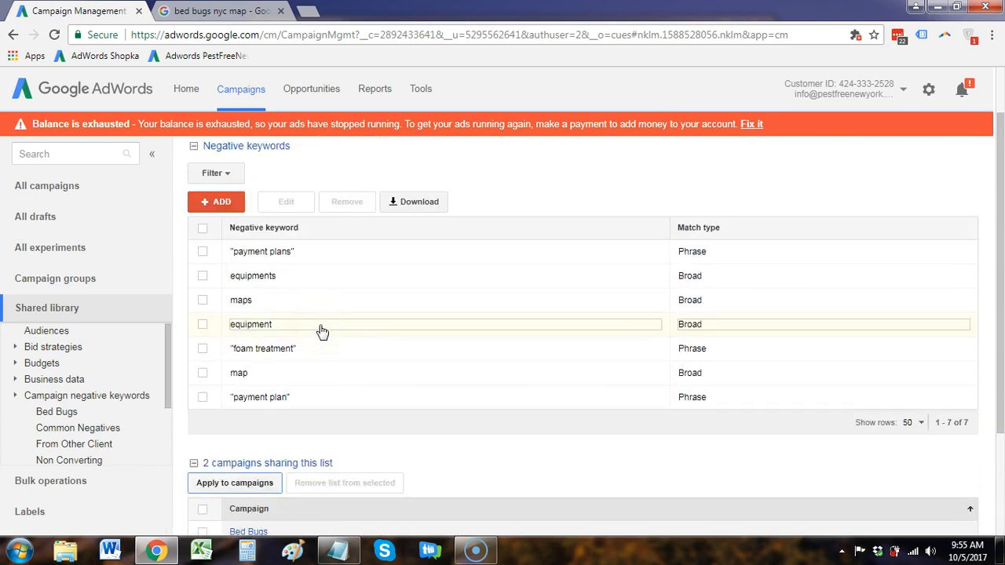
pyautogui.scroll(1, 314, 334)
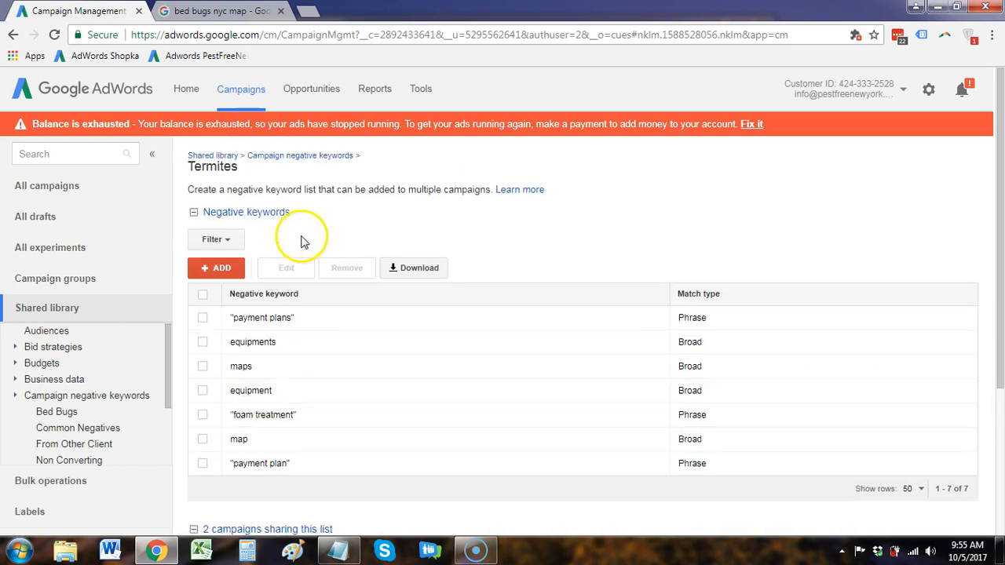
pyautogui.click(253, 95)
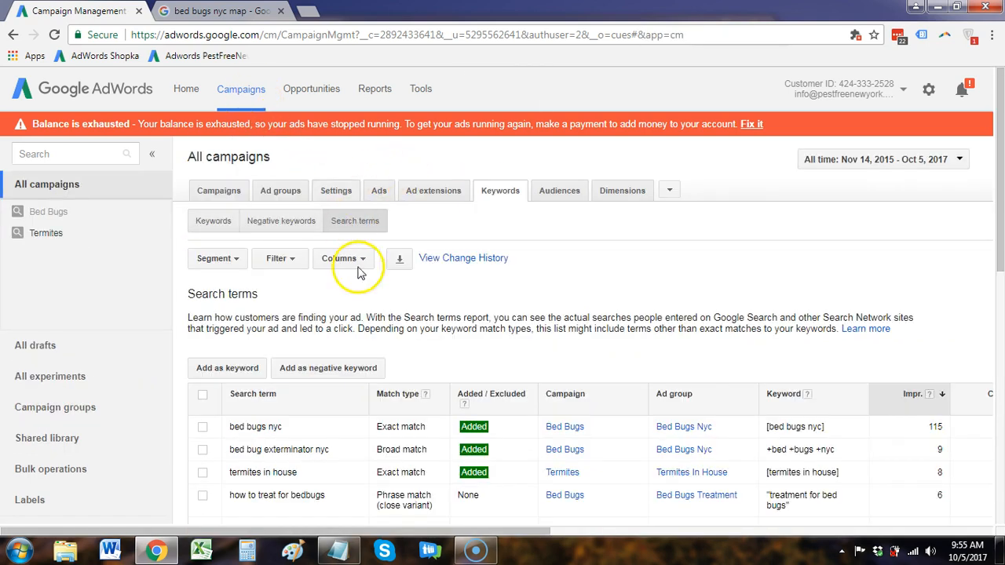
pyautogui.scroll(-2, 377, 358)
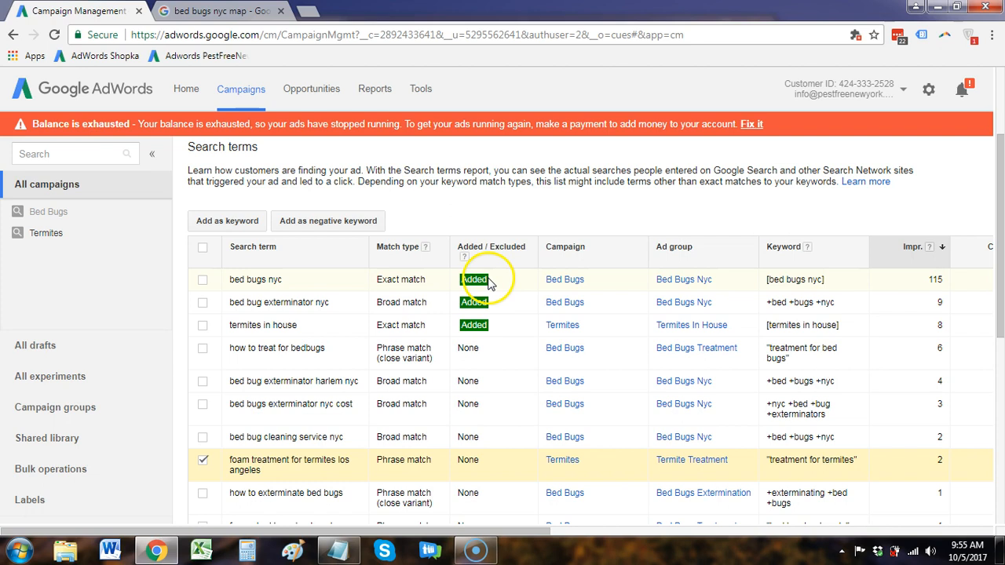
pyautogui.scroll(-1, 298, 384)
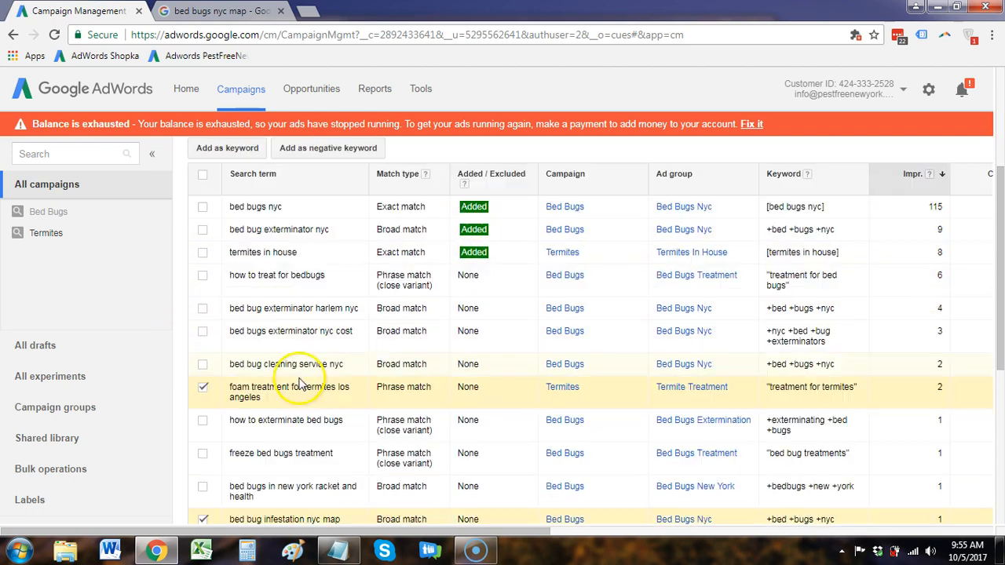
pyautogui.click(203, 386)
pyautogui.click(202, 519)
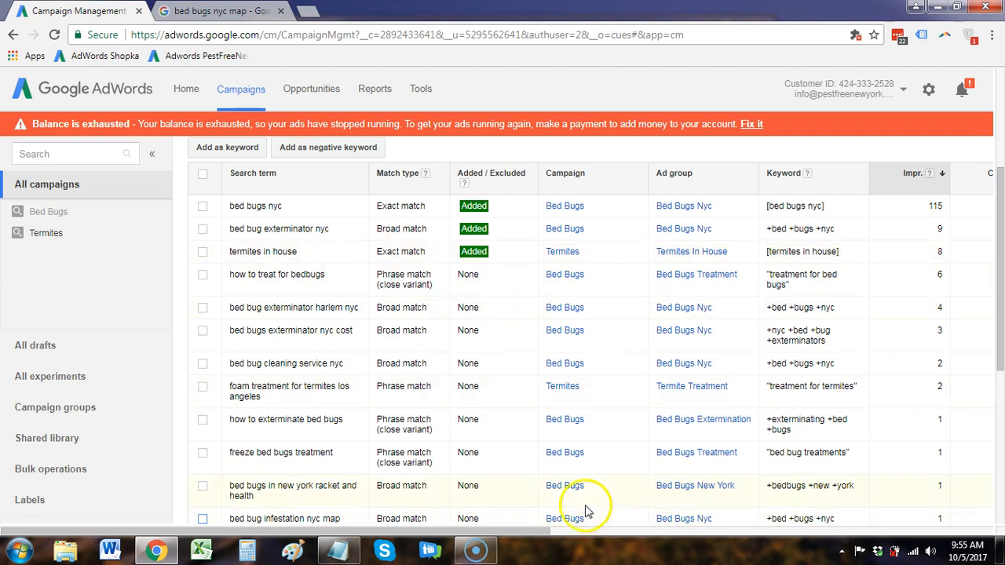
# Sort the search terms report by clicks in descending order.
pyautogui.moveTo(528, 532); pyautogui.dragTo(601, 531)
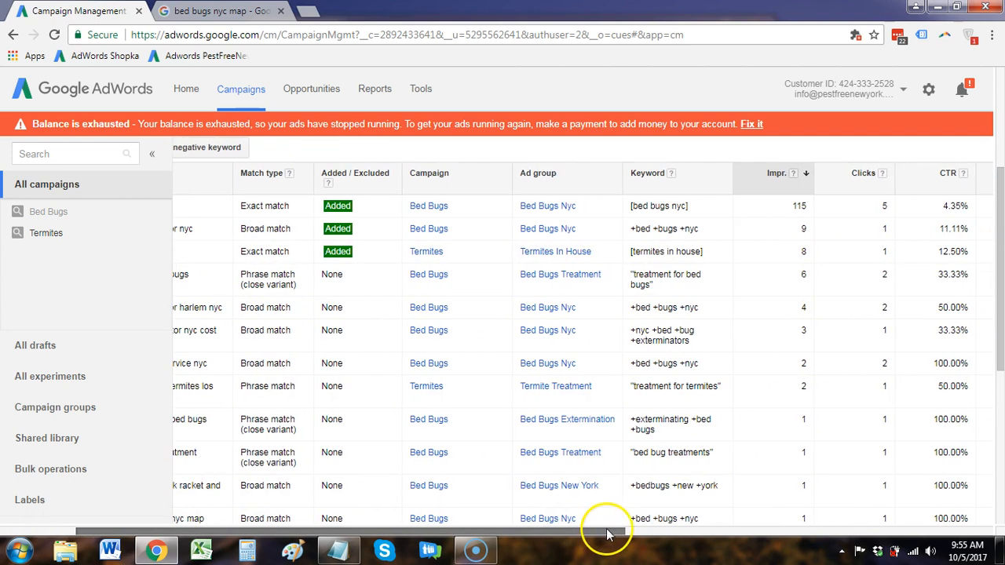
pyautogui.click(861, 173)
pyautogui.click(768, 179)
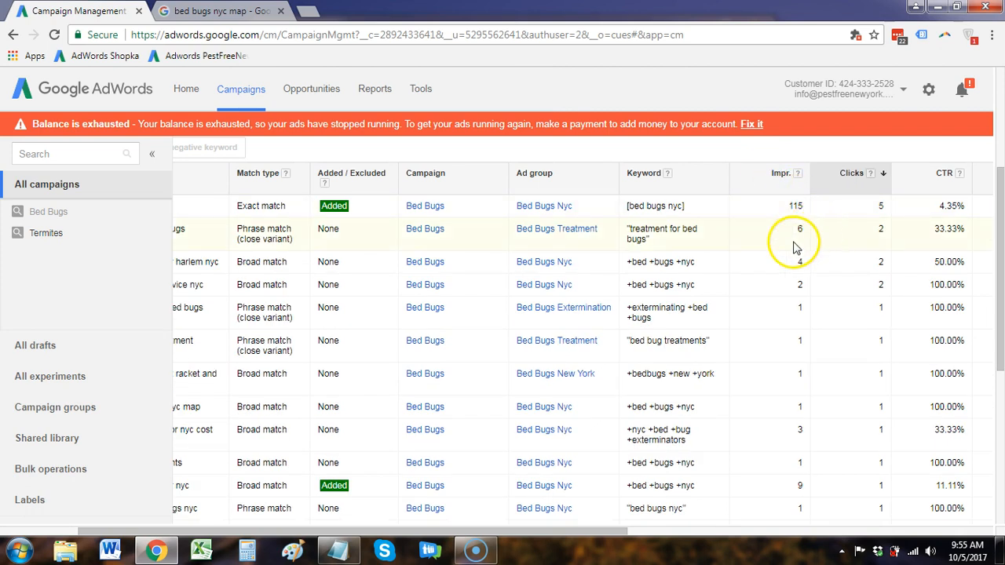
pyautogui.moveTo(610, 531); pyautogui.dragTo(466, 531)
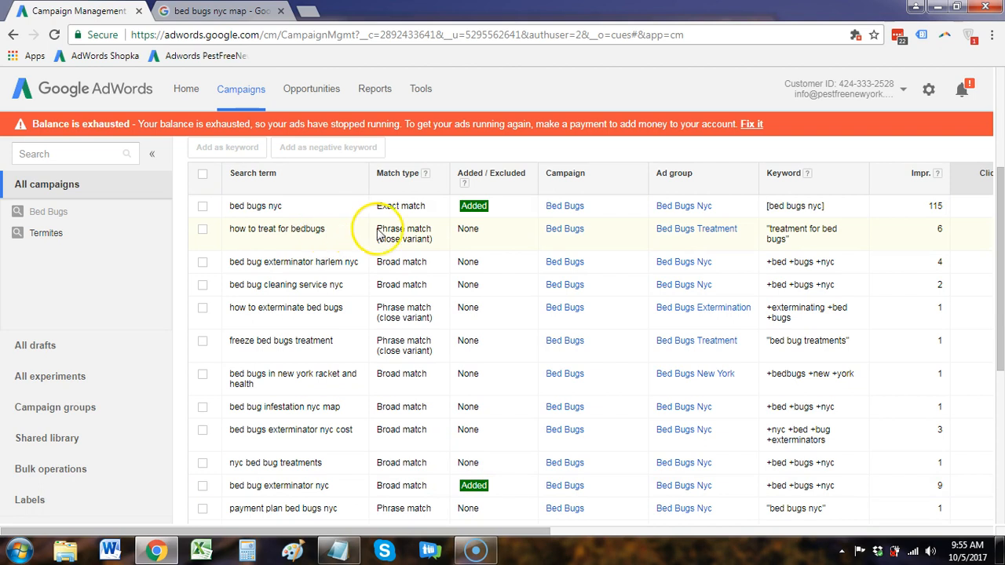
pyautogui.moveTo(464, 533)
pyautogui.mouseDown()
pyautogui.moveTo(546, 534)
pyautogui.moveTo(464, 535)
pyautogui.mouseUp()
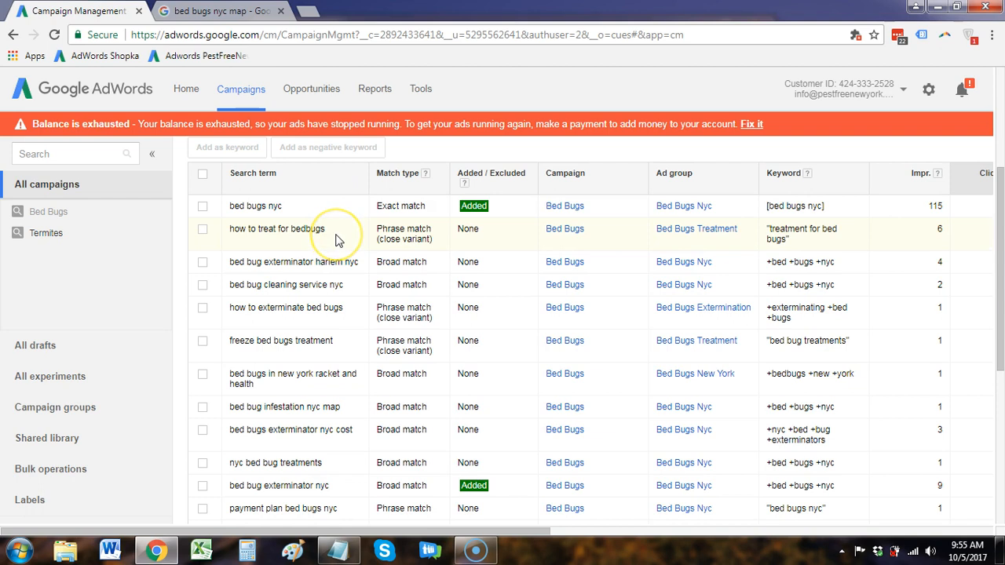
pyautogui.moveTo(330, 234); pyautogui.dragTo(234, 231)
pyautogui.rightClick(239, 236)
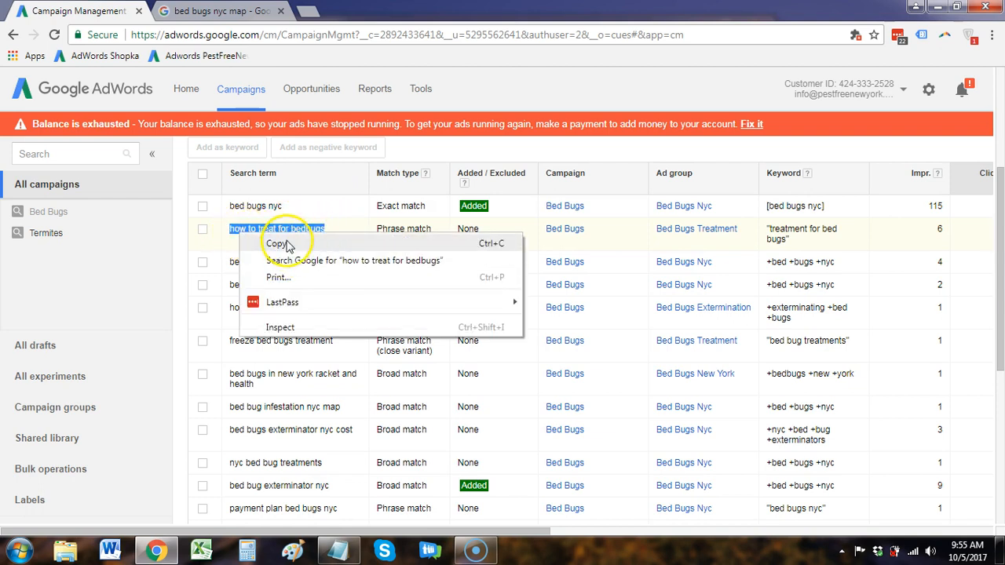
pyautogui.click(197, 245)
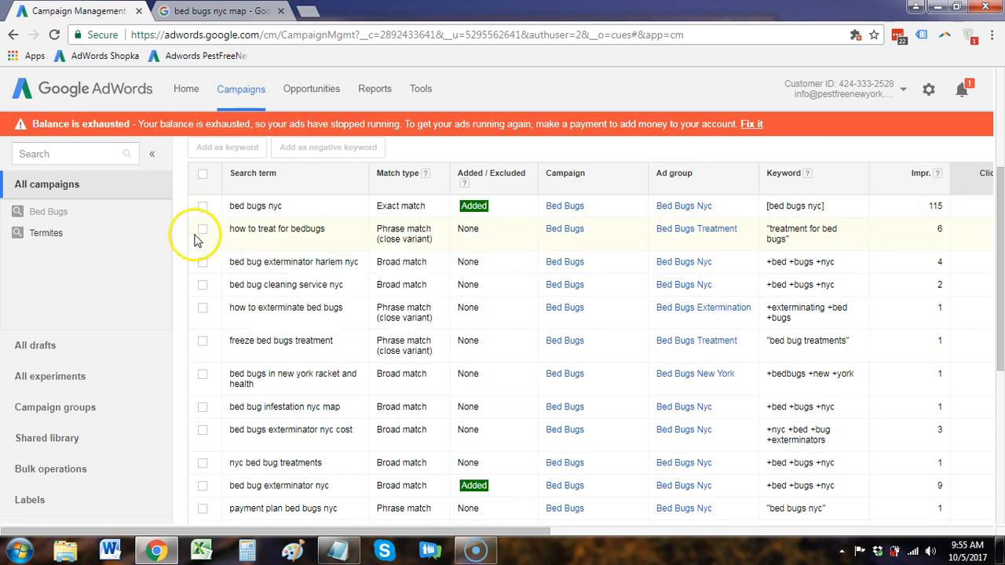
# Open the add-as-keyword form for the search term "how to treat for bedbugs", review its settings, cancel it and deselect the term.
pyautogui.click(203, 229)
pyautogui.click(227, 147)
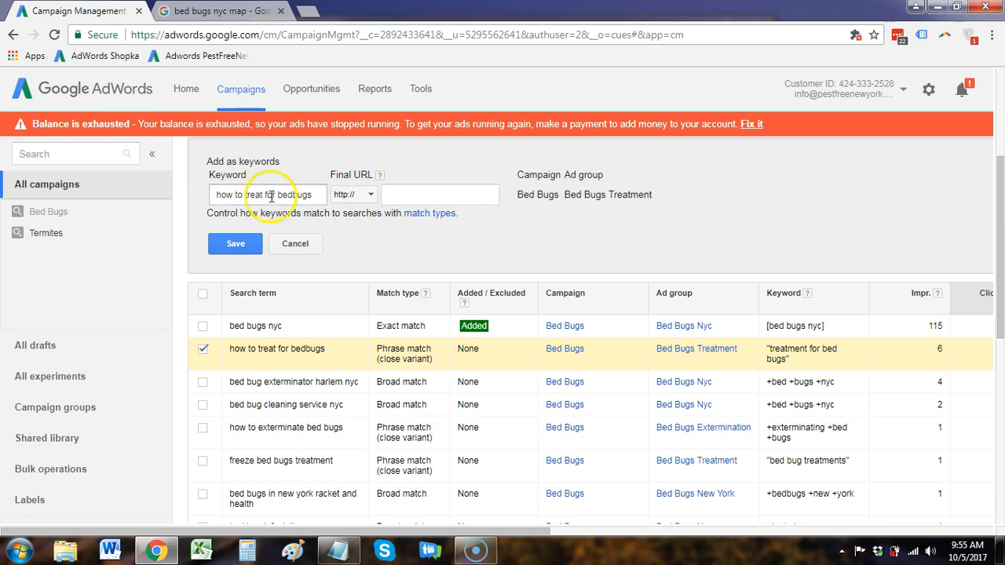
pyautogui.scroll(2, 381, 197)
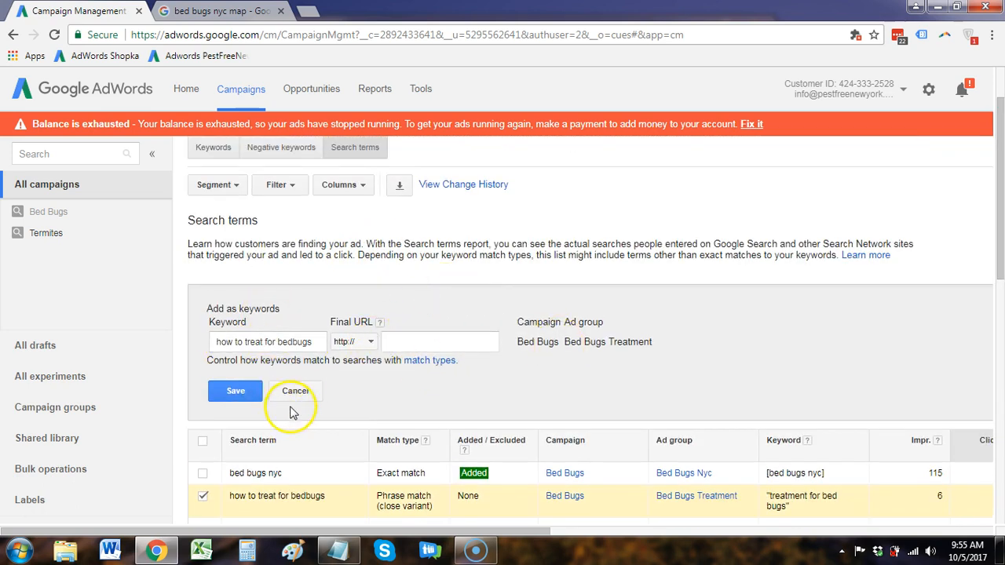
pyautogui.scroll(-1, 307, 380)
pyautogui.scroll(-1, 306, 381)
pyautogui.click(316, 318)
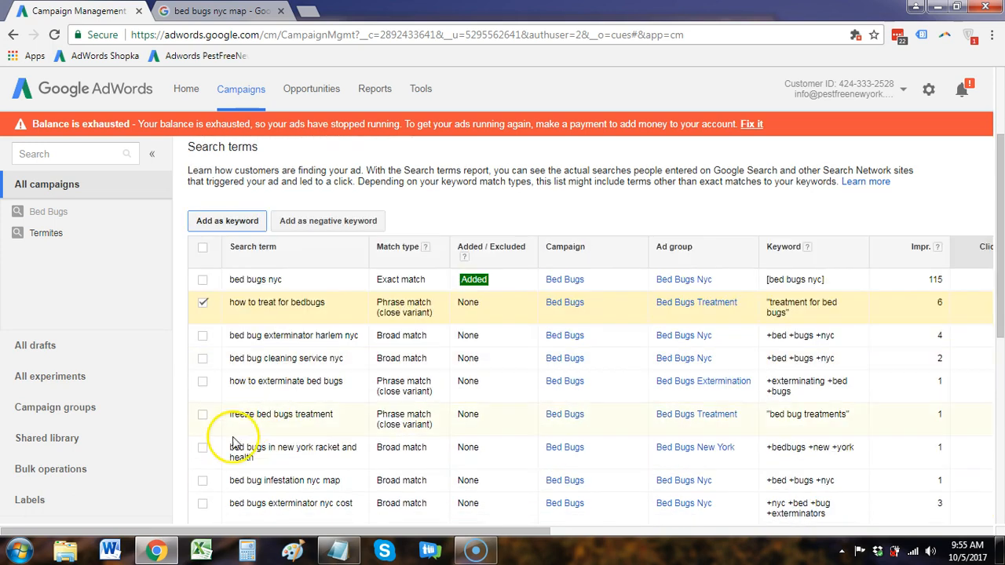
pyautogui.click(202, 304)
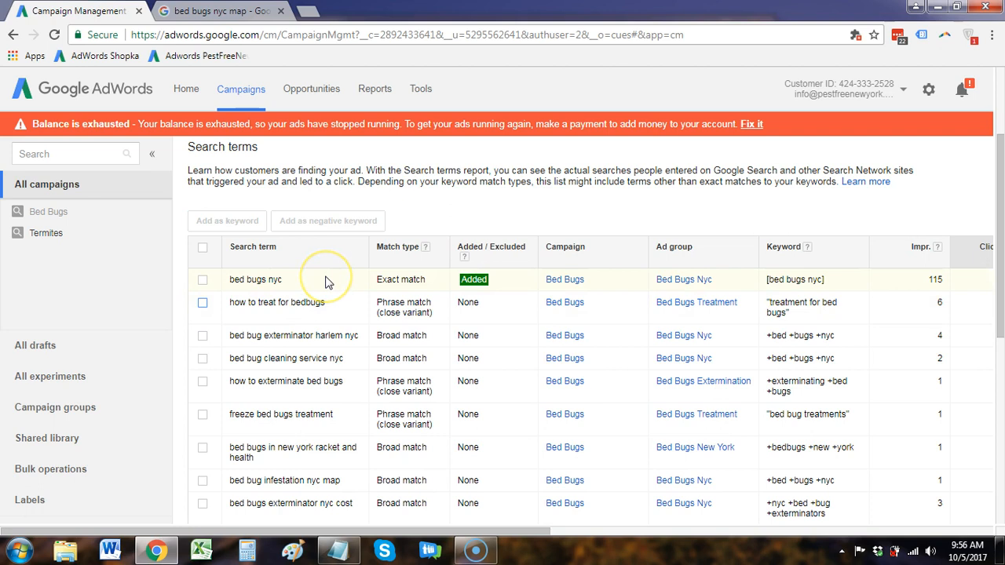